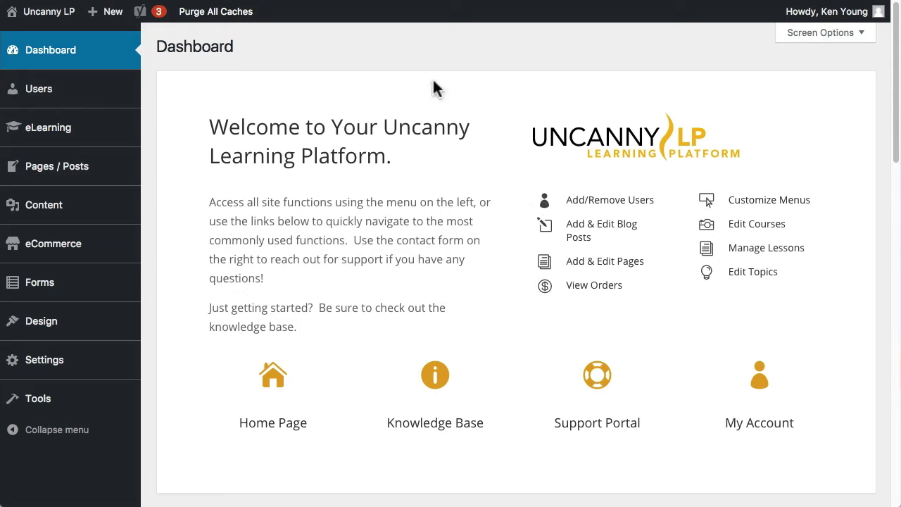
Open the LP Features settings and review the sets of functions that can be activated or deactivated
left_click(64, 366)
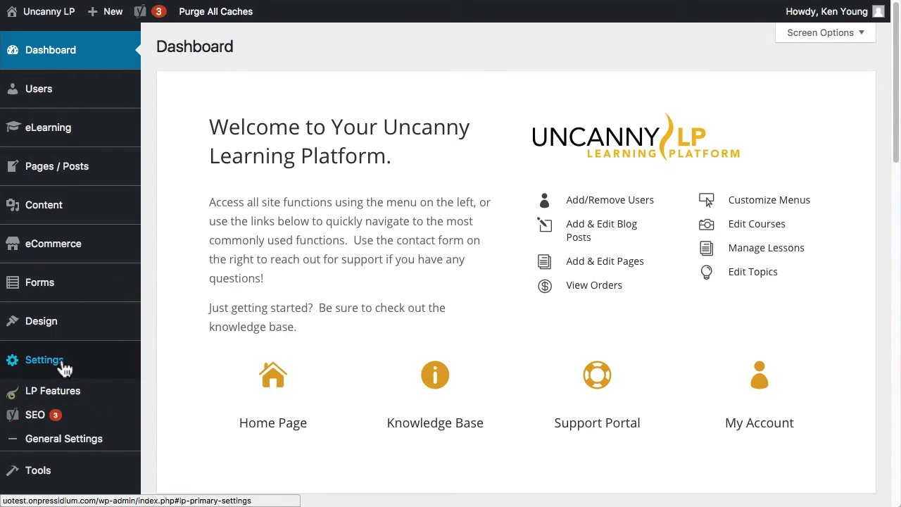
left_click(59, 391)
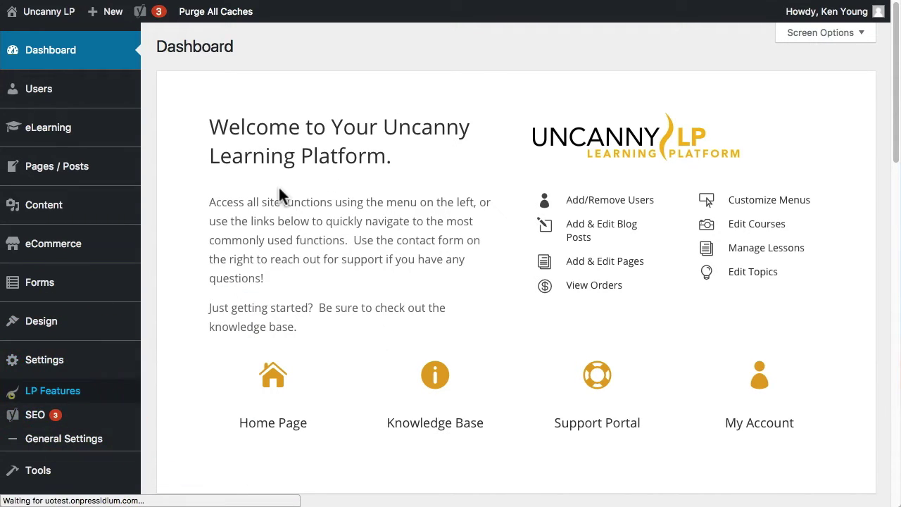
scroll(429, 303, "down", 1)
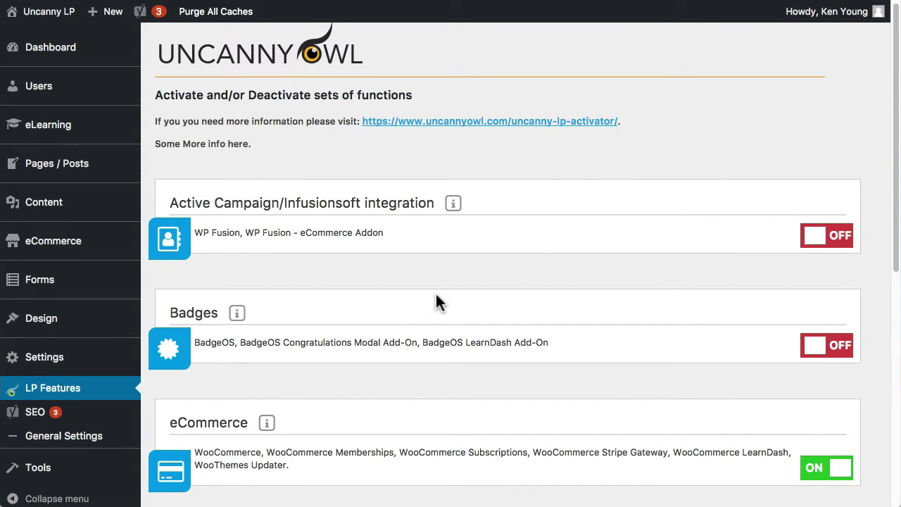
scroll(634, 355, "down", 2)
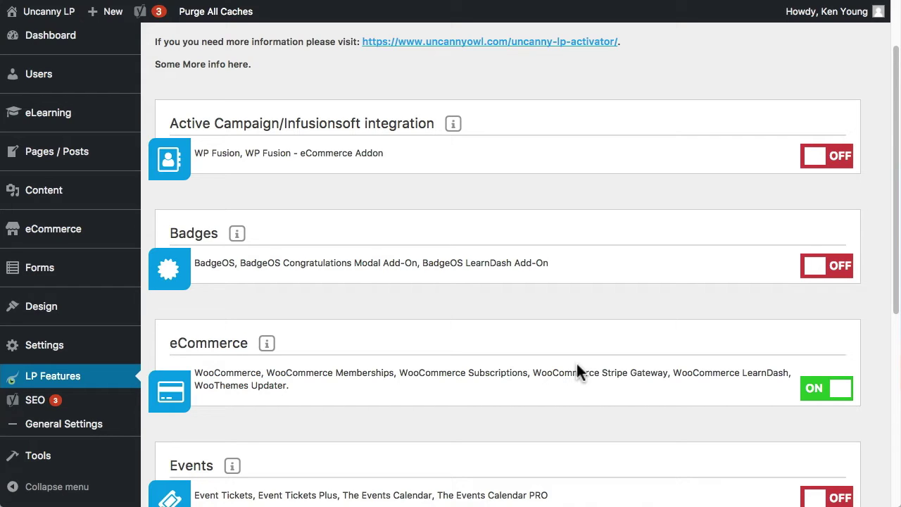
Visit the site's front end and examine the account details form under My Account, including its name, email and password change fields
left_click(40, 12)
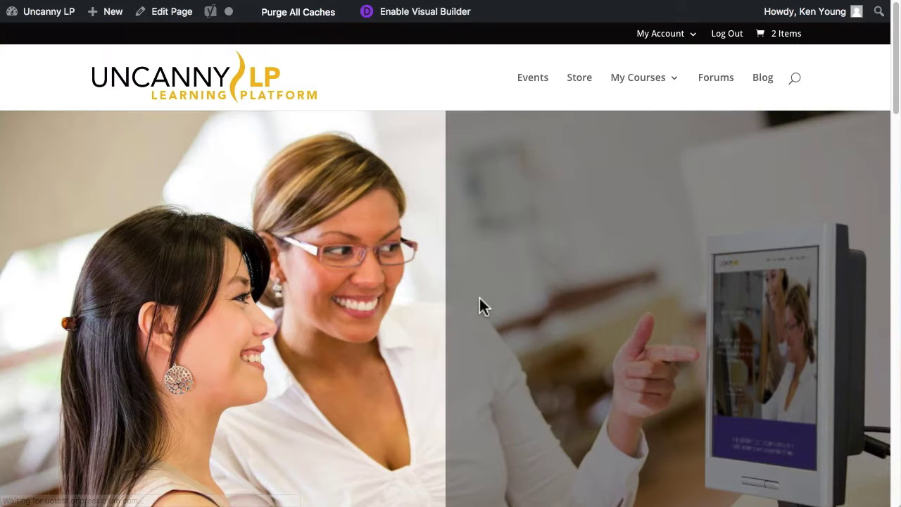
left_click(673, 36)
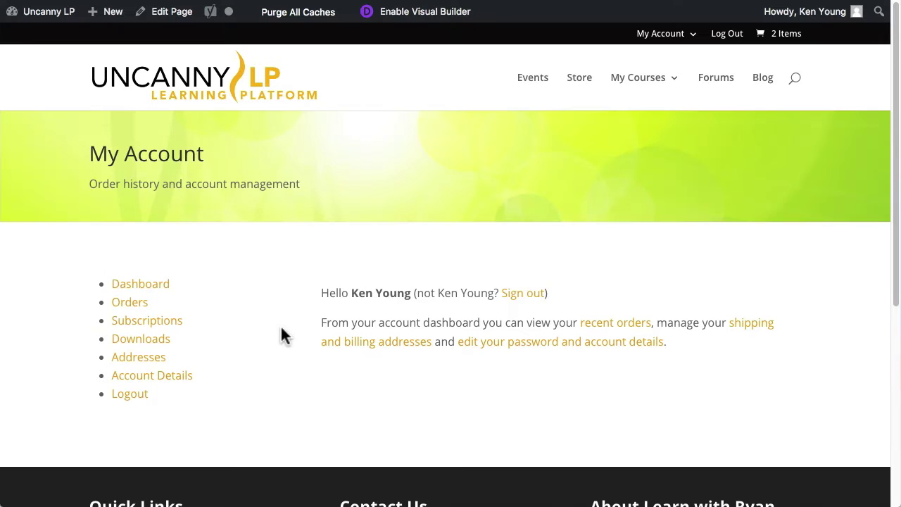
left_click(576, 343)
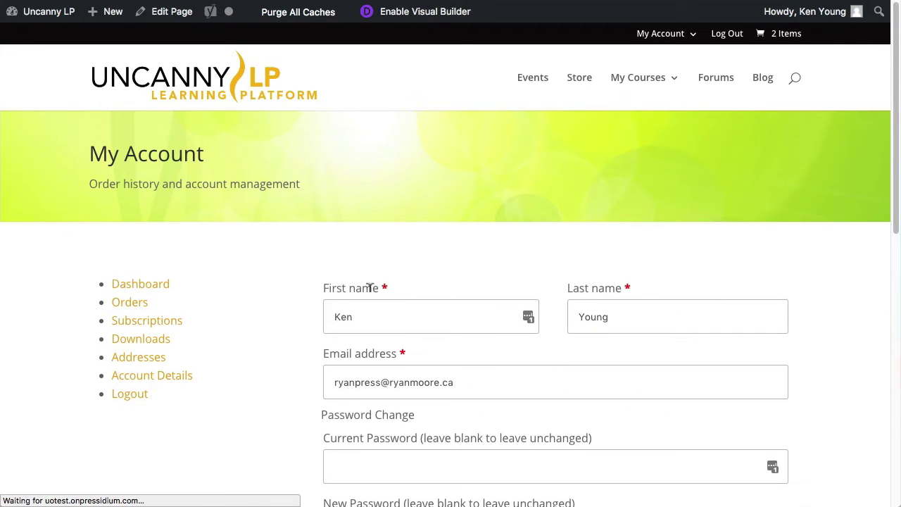
scroll(475, 326, "down", 5)
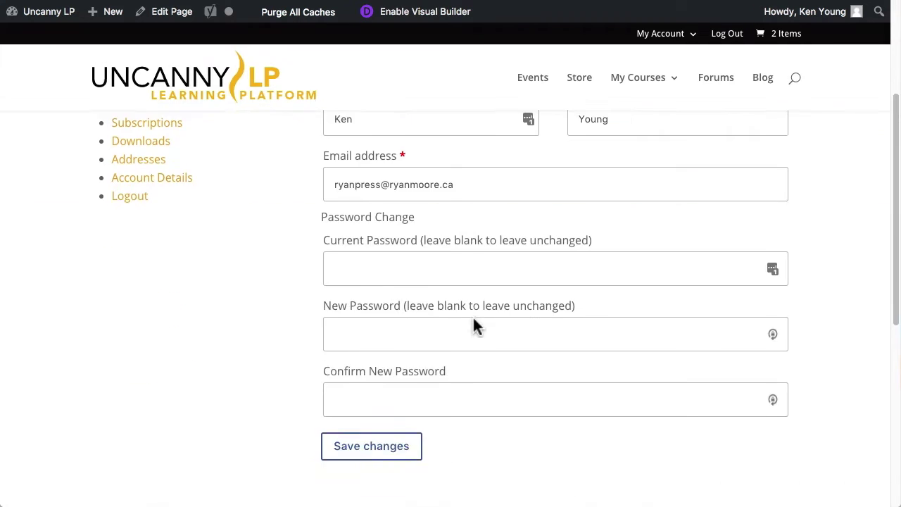
scroll(475, 326, "up", 2)
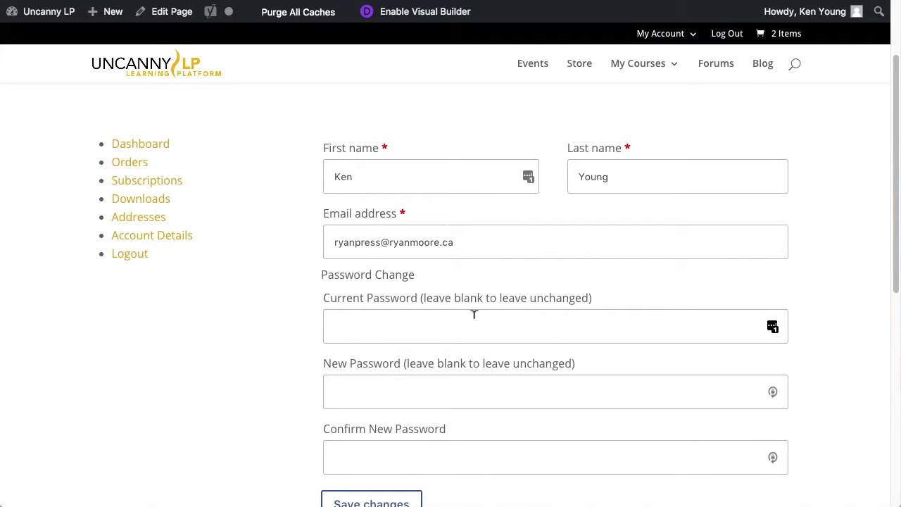
scroll(414, 174, "up", 4)
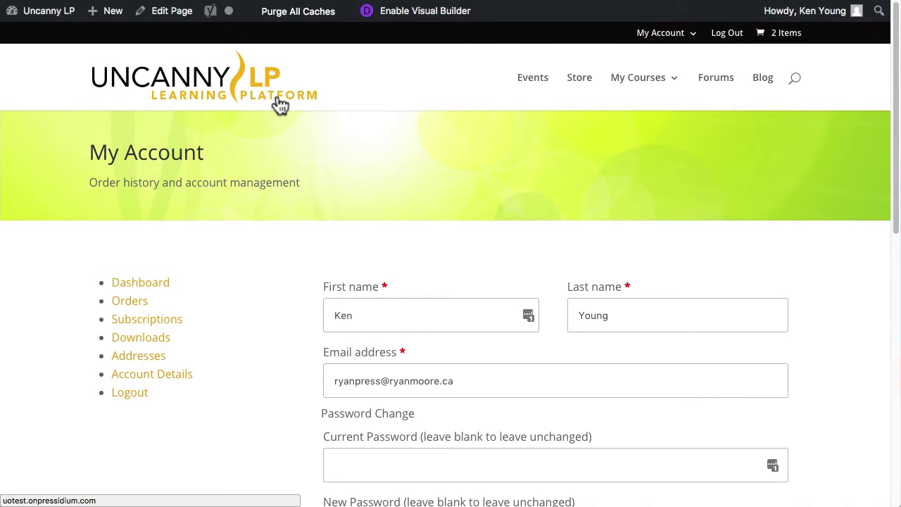
Return to the admin dashboard and open the Registration Form for editing from the forms list
left_click(18, 11)
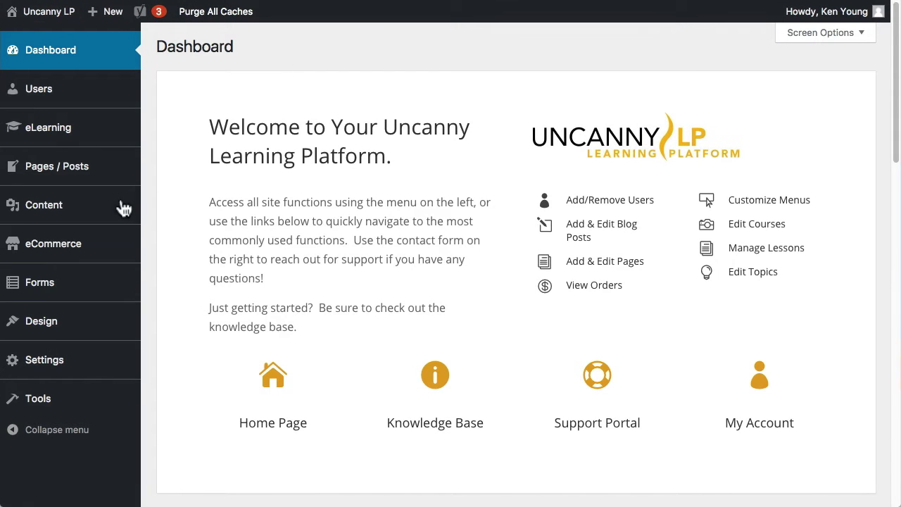
left_click(56, 287)
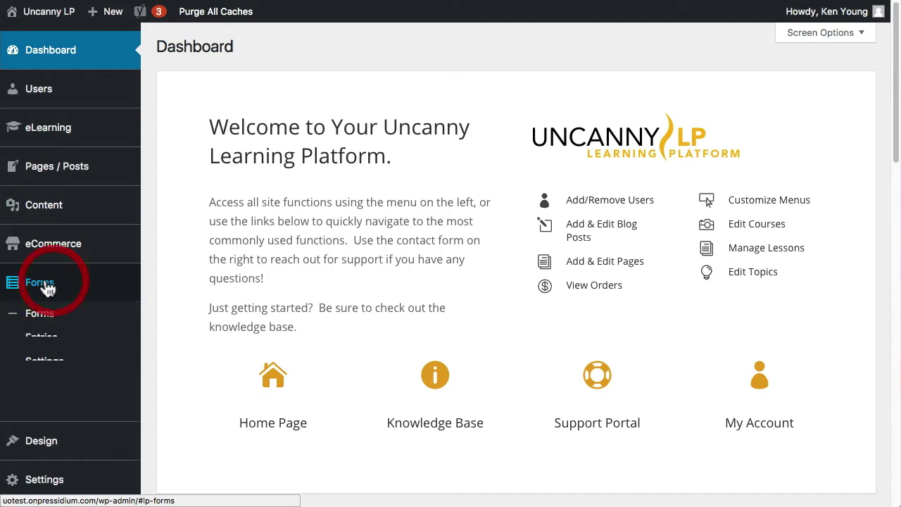
left_click(41, 322)
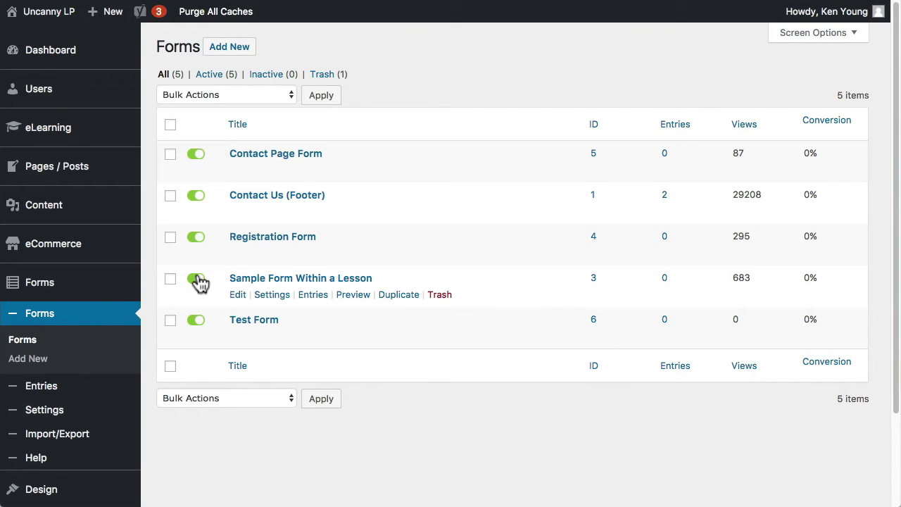
mouse_move(279, 257)
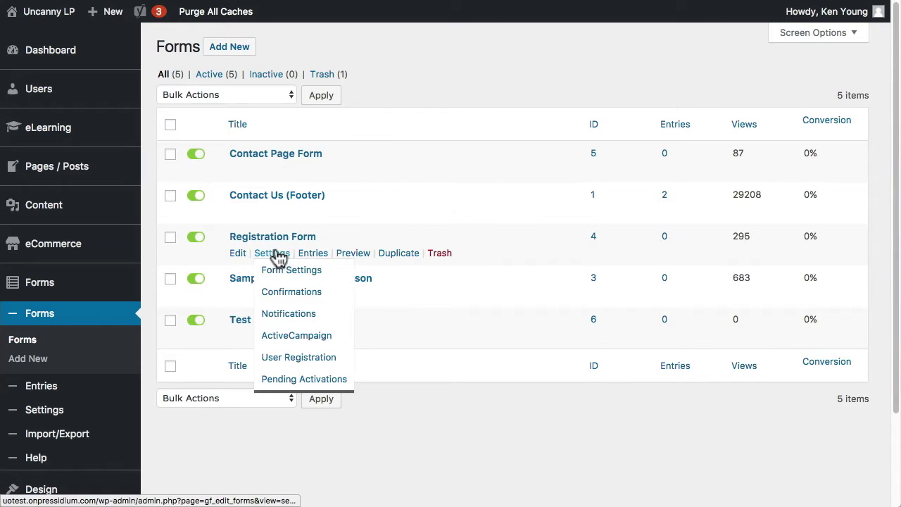
left_click(237, 255)
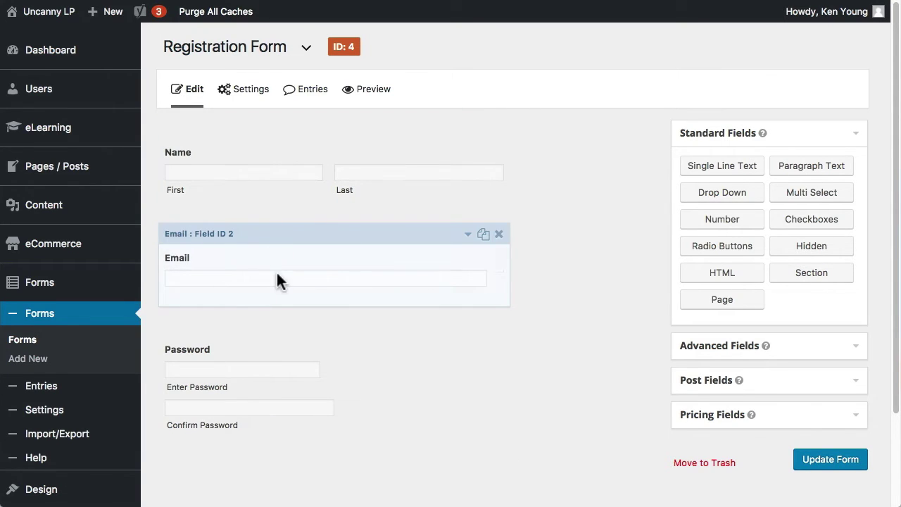
Examine the Registration Form's Name, Email and Password fields, including the general settings of the Name field
scroll(394, 370, "down", 3)
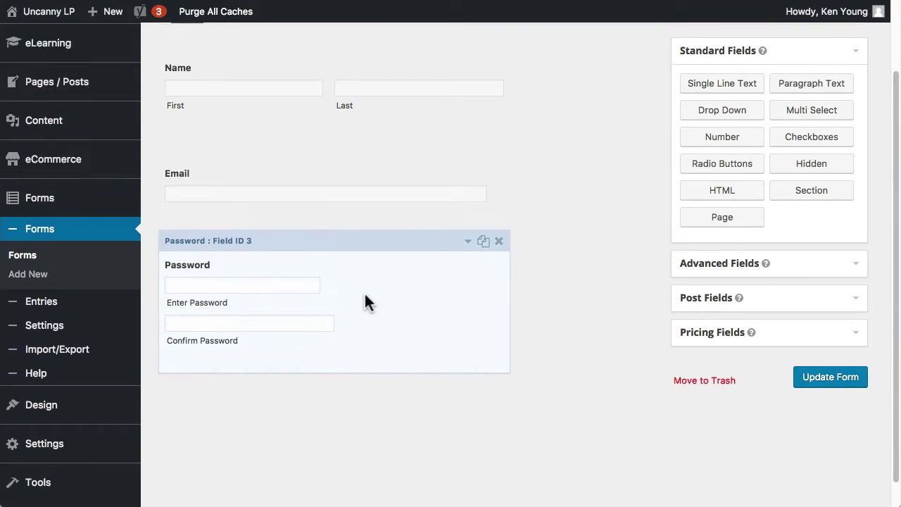
scroll(244, 195, "up", 3)
left_click(245, 185)
scroll(441, 282, "down", 4)
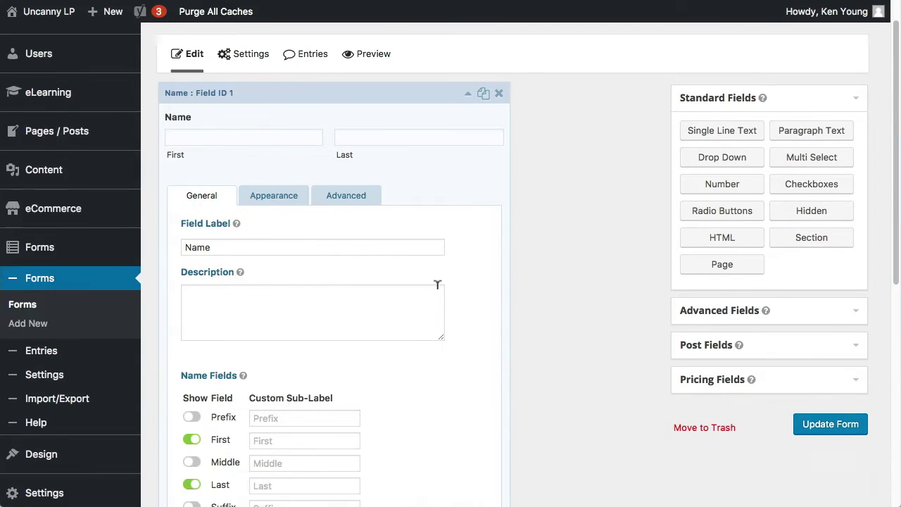
scroll(442, 292, "up", 4)
left_click(276, 167)
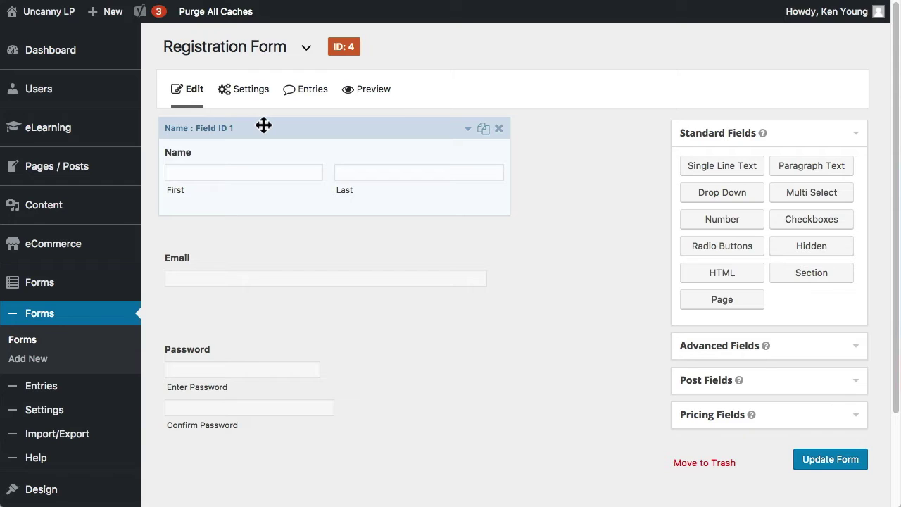
Leave the form editor without saving and open User Registration Feed 1 of the Registration Form for editing
mouse_move(243, 98)
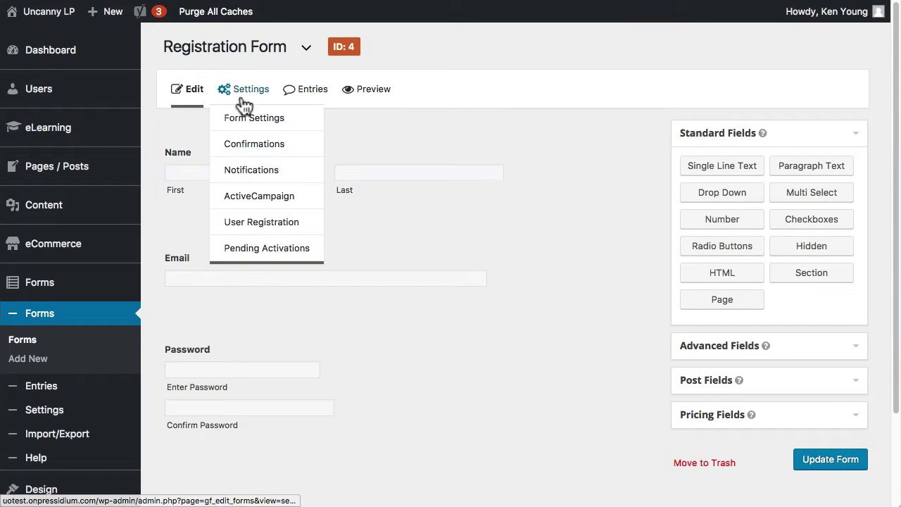
left_click(318, 224)
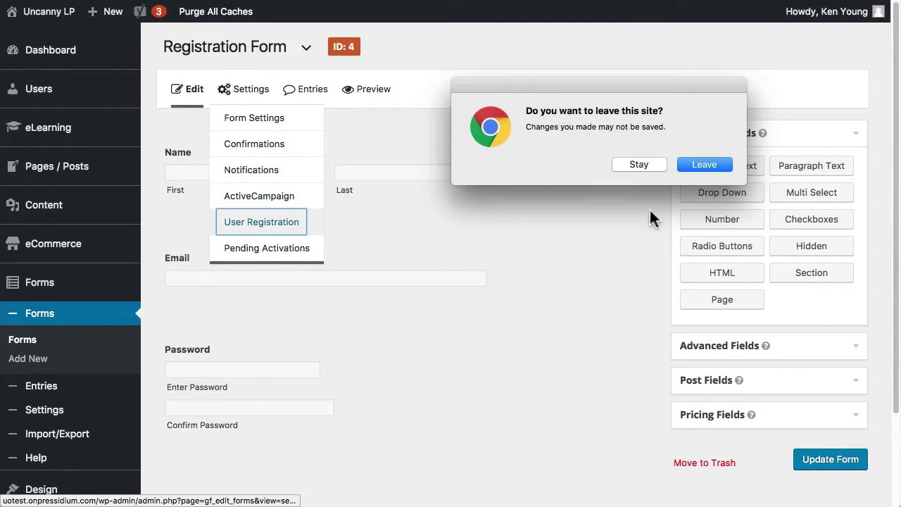
left_click(707, 161)
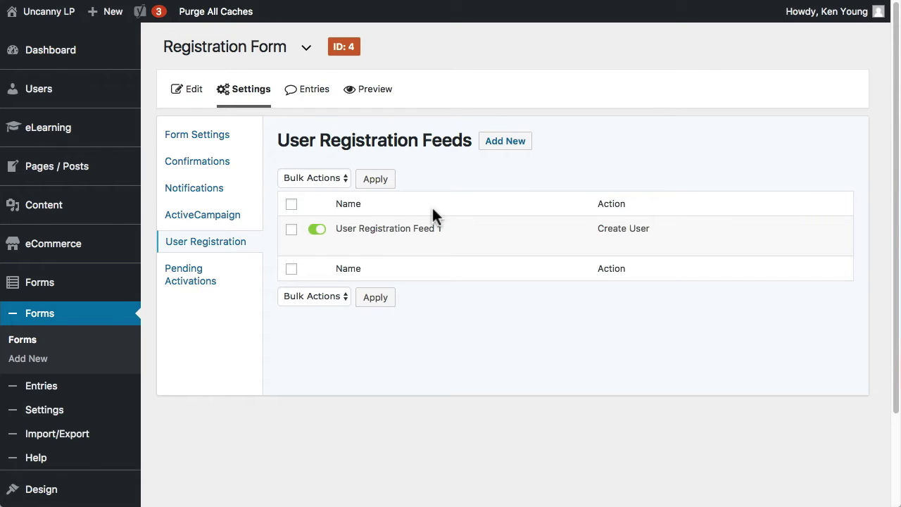
mouse_move(413, 221)
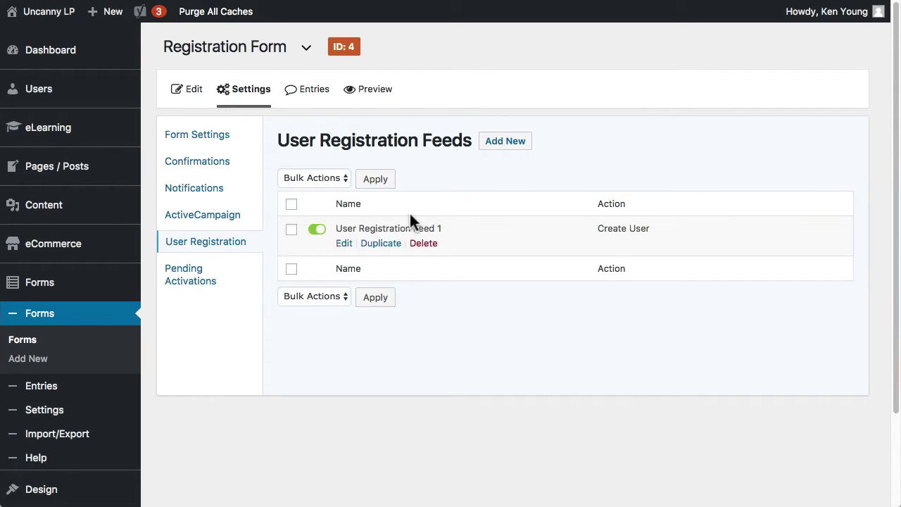
left_click(352, 244)
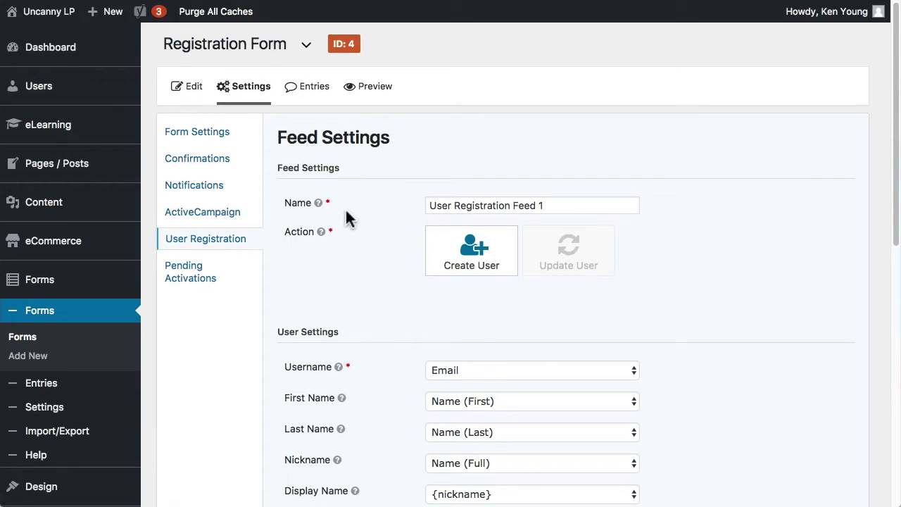
Review the feed's name, action and User Settings field mappings, including the Username help text and the available roles, keeping Subscriber
scroll(345, 215, "down", 2)
left_click_drag(556, 140, 419, 130)
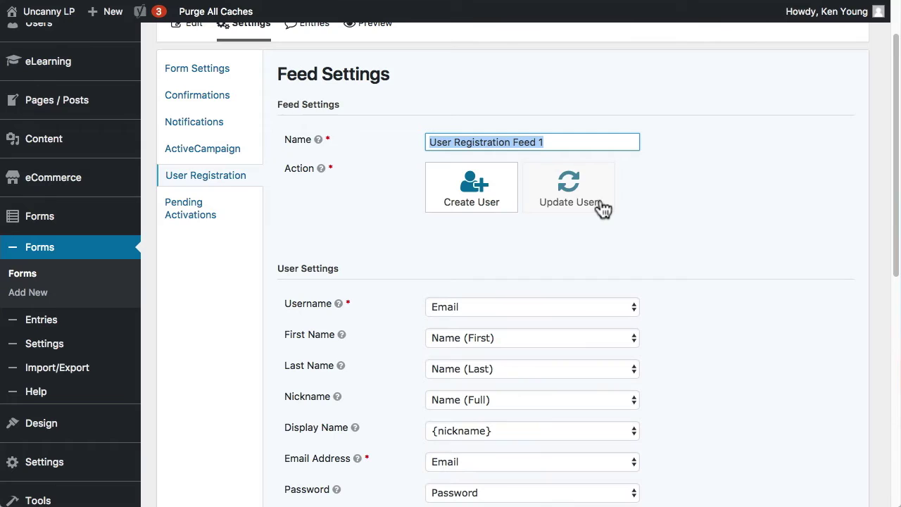
scroll(767, 240, "down", 4)
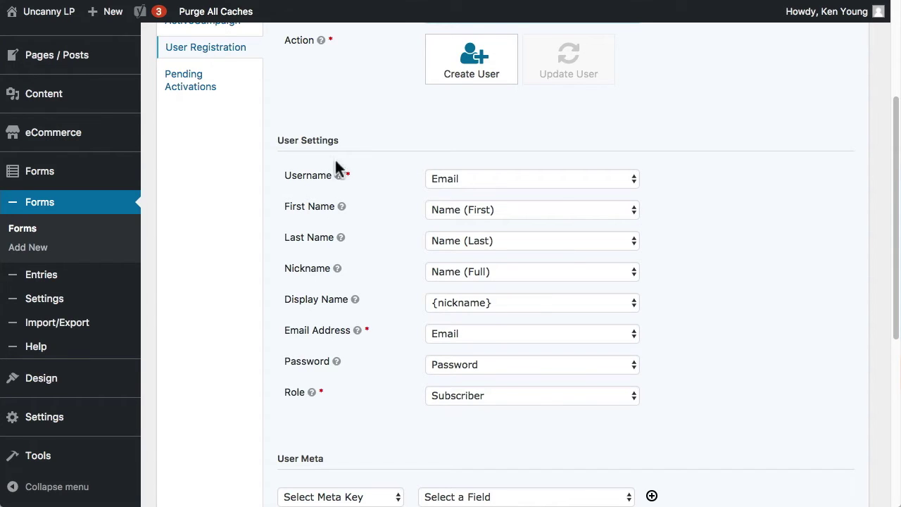
mouse_move(341, 177)
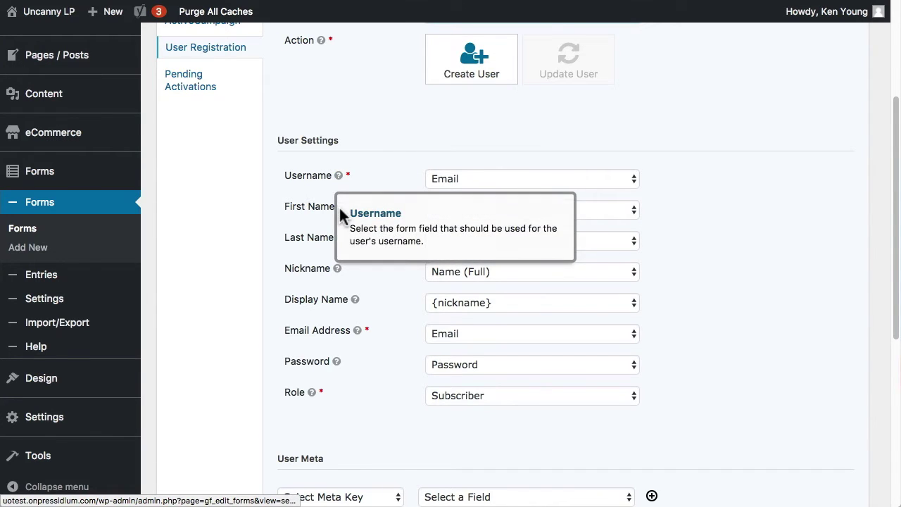
scroll(360, 437, "up", 1)
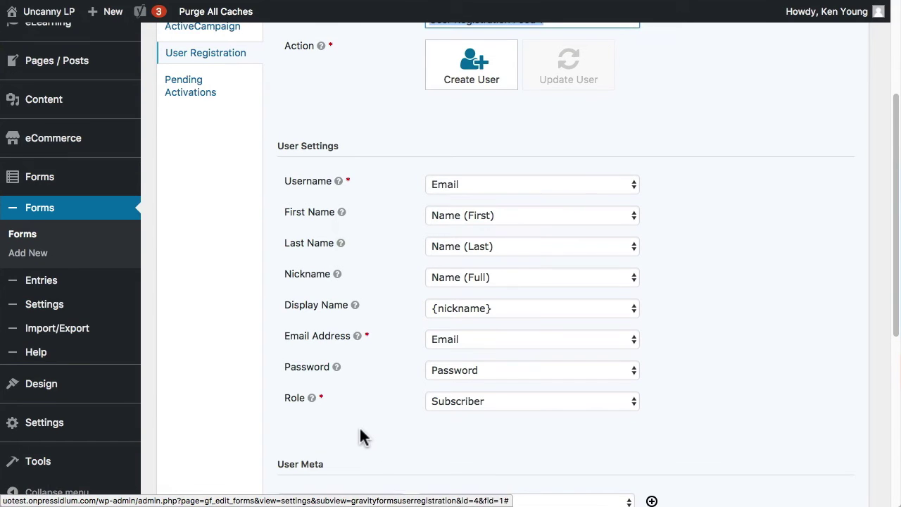
scroll(360, 437, "up", 1)
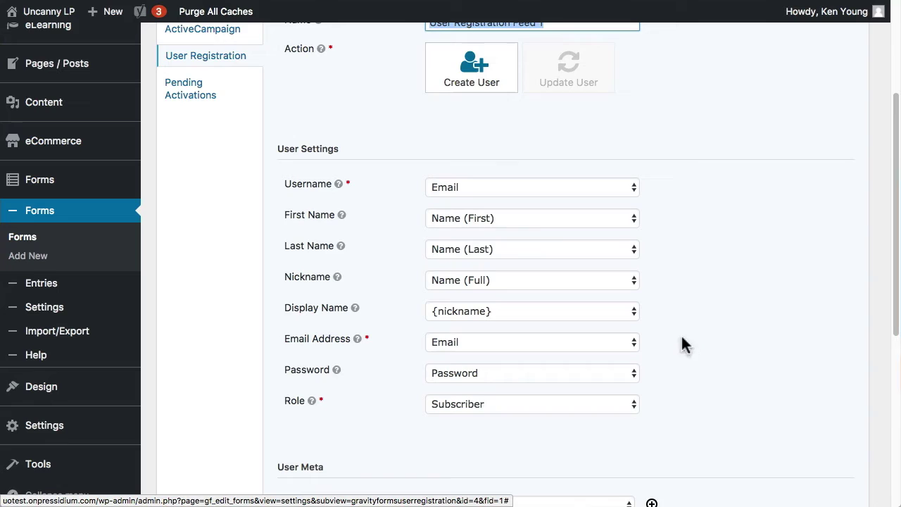
scroll(708, 257, "down", 3)
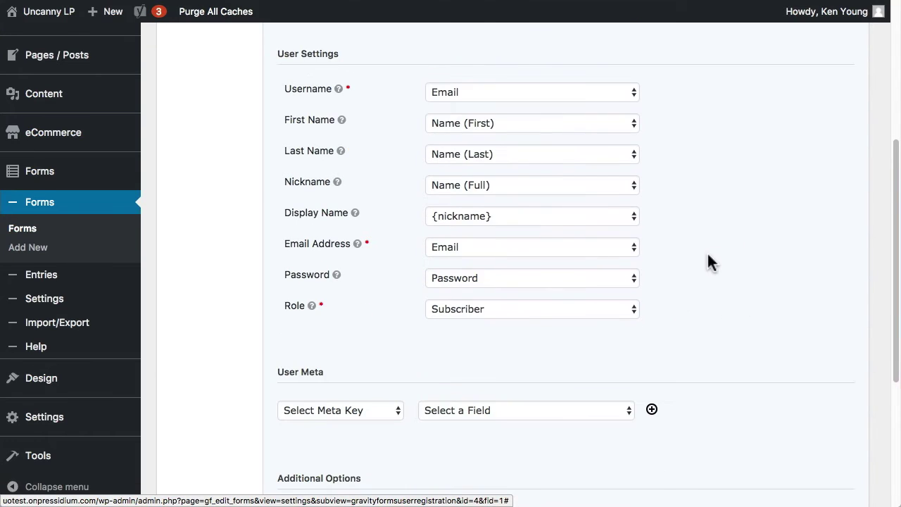
left_click(456, 311)
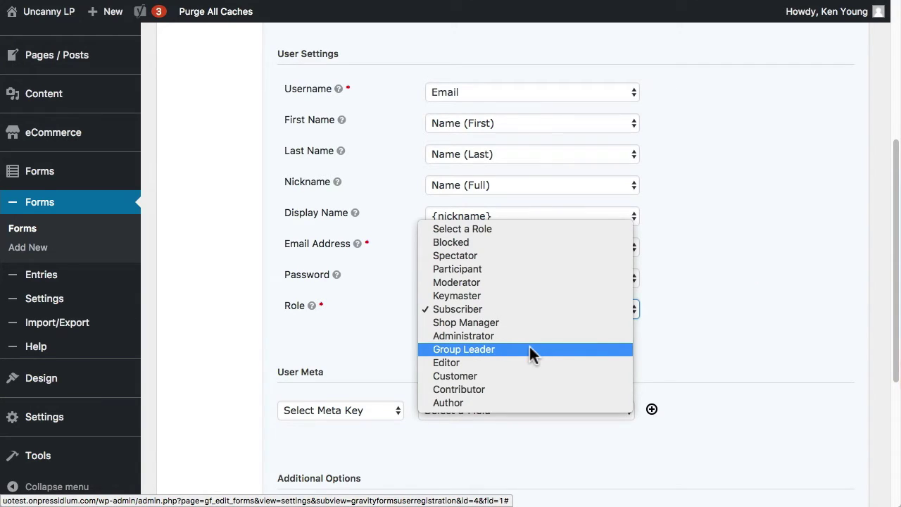
left_click(822, 313)
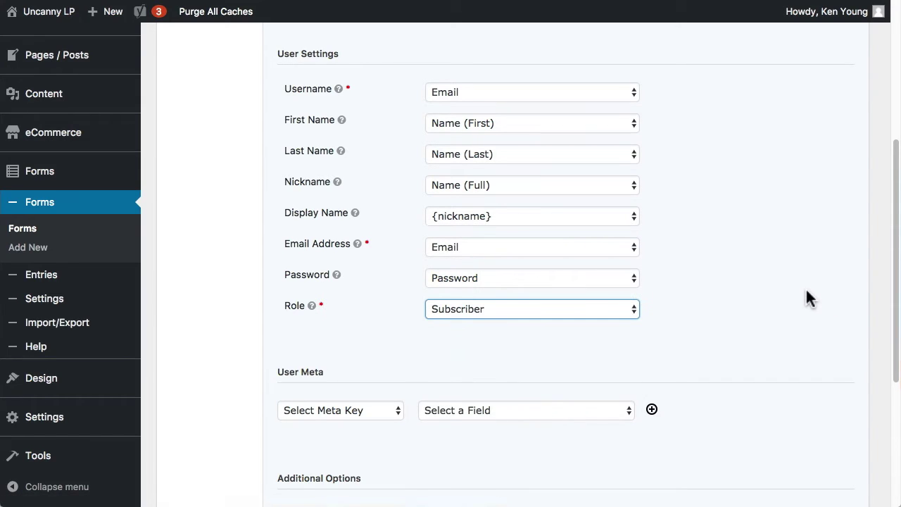
Look through the available user meta keys and the form fields that can be mapped to them, leaving the User Meta mapping unset
scroll(774, 290, "down", 3)
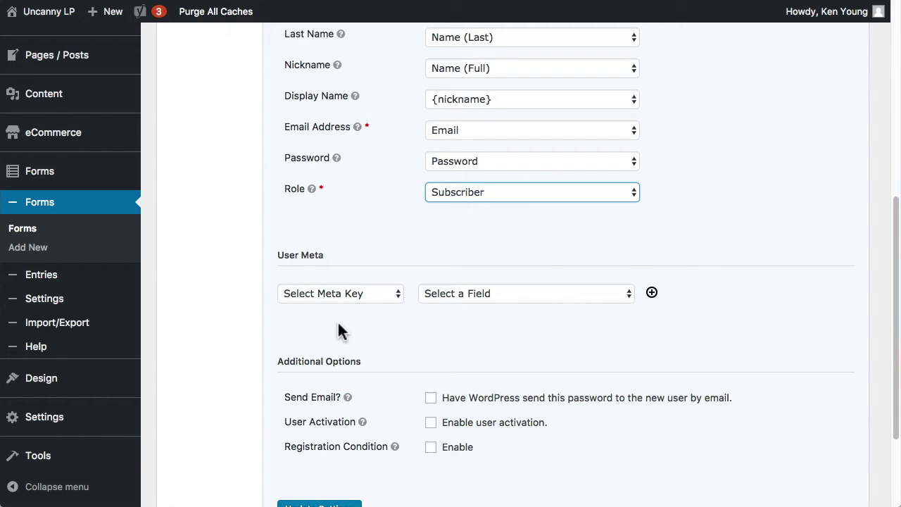
left_click(351, 296)
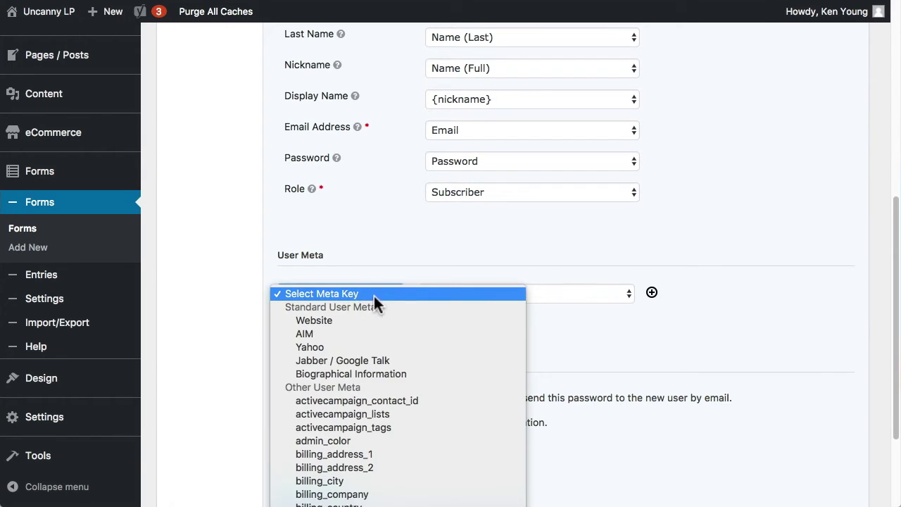
scroll(398, 428, "down", 10)
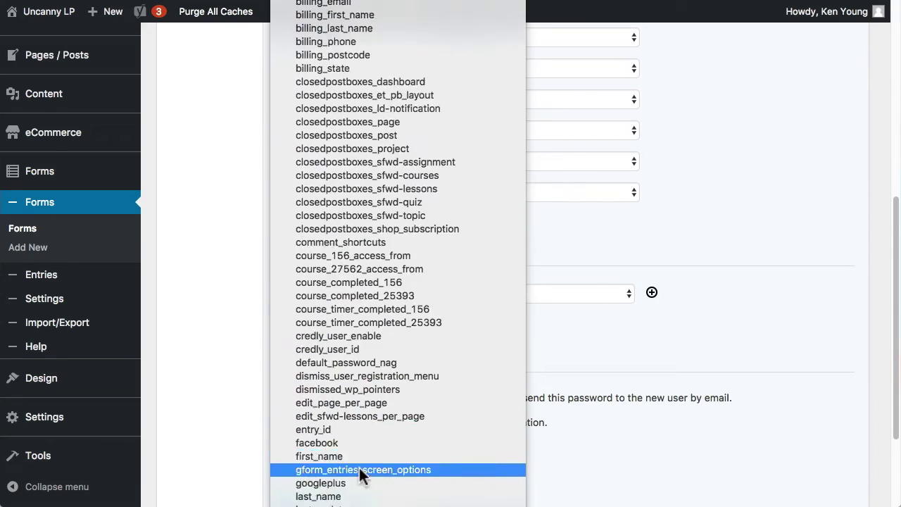
scroll(360, 468, "down", 20)
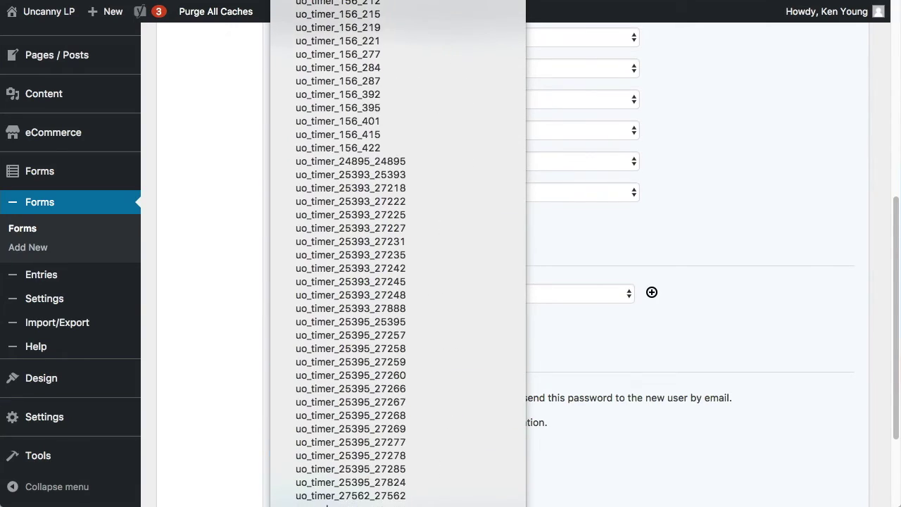
scroll(327, 493, "down", 5)
scroll(398, 253, "up", 20)
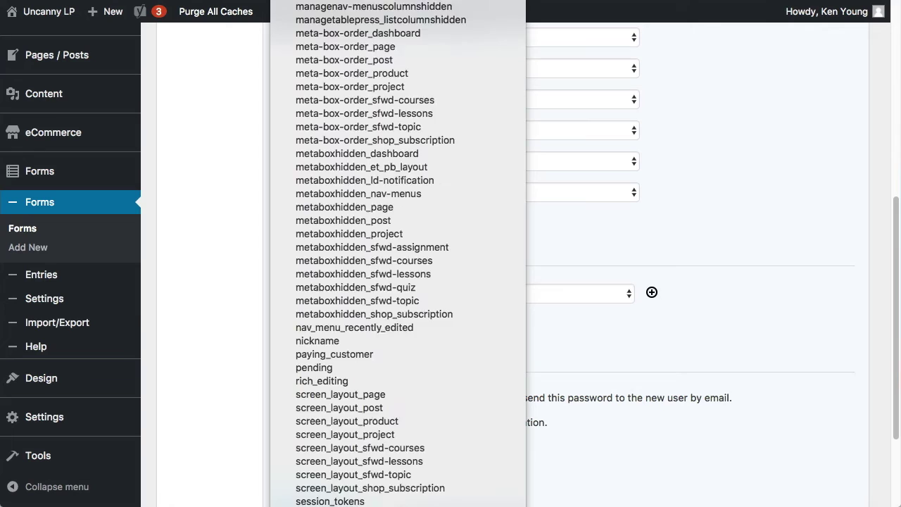
scroll(397, 254, "down", 20)
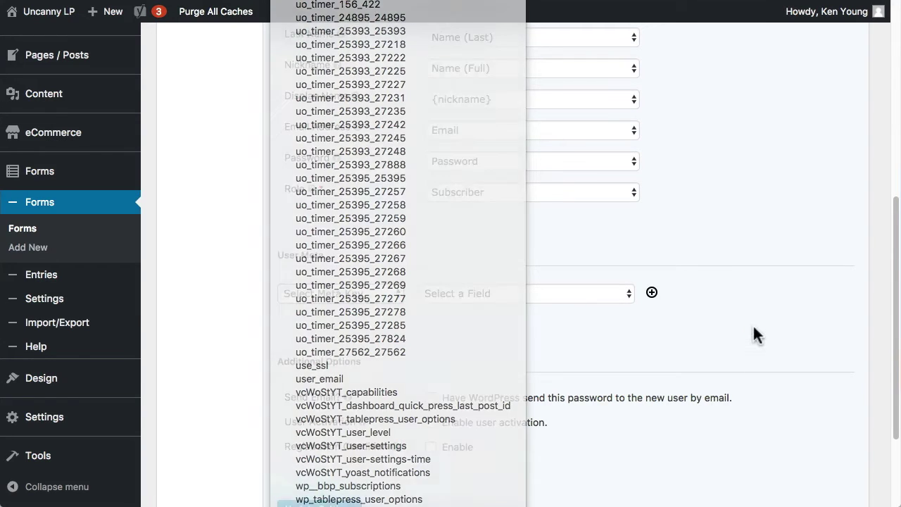
left_click(729, 350)
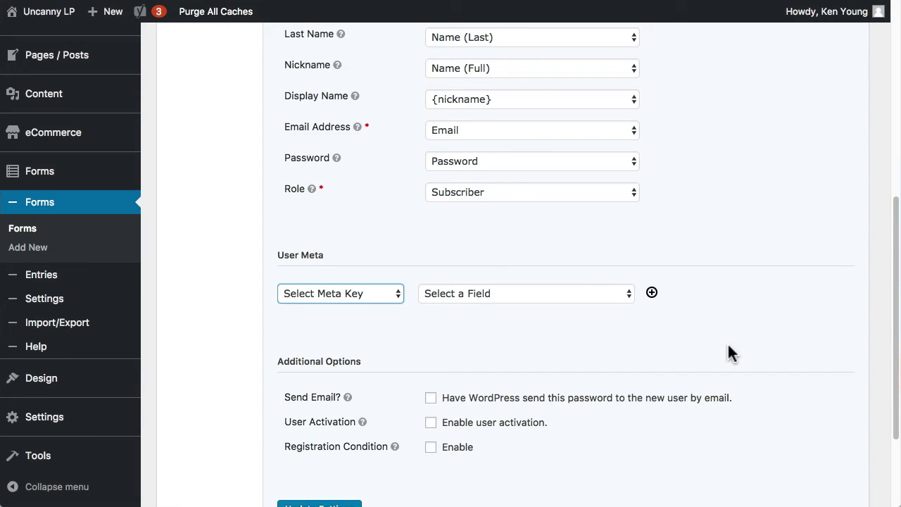
left_click(600, 293)
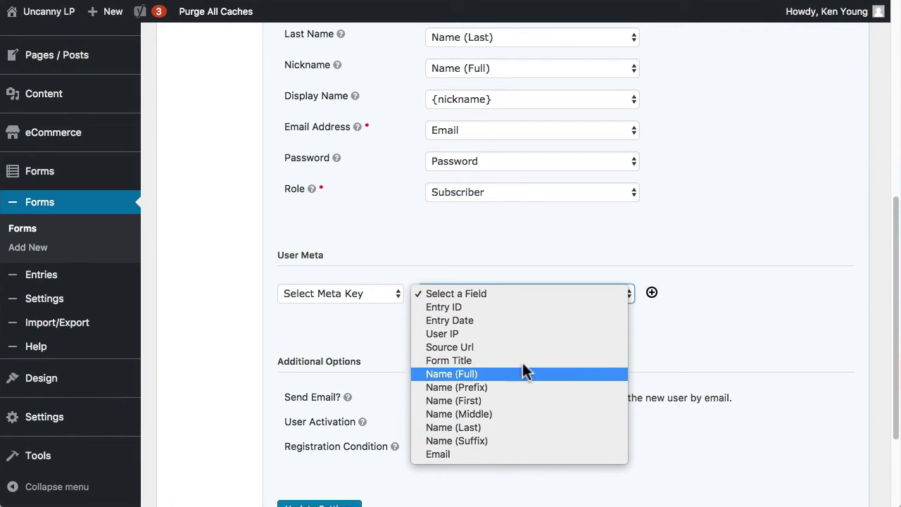
left_click(664, 326)
Try the feed's Additional Options by enabling the password email and the registration condition, then disable both again
scroll(501, 330, "down", 1)
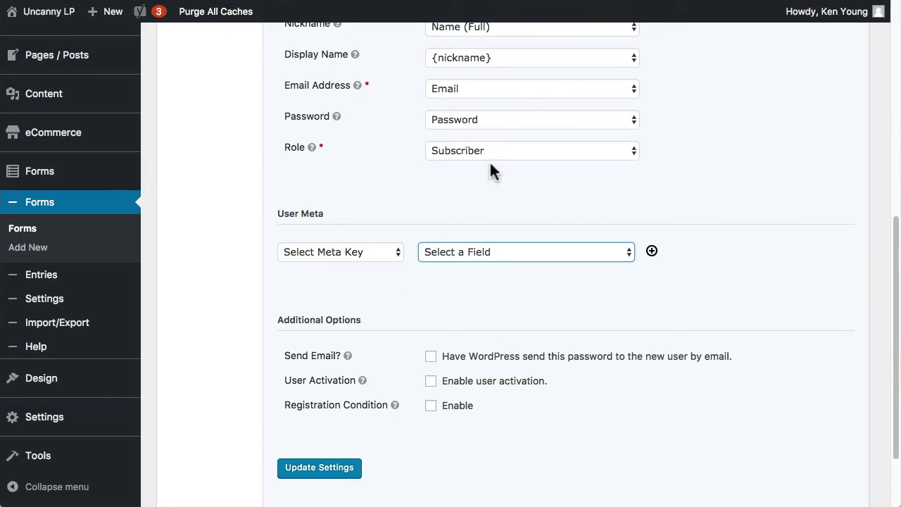
scroll(394, 331, "down", 1)
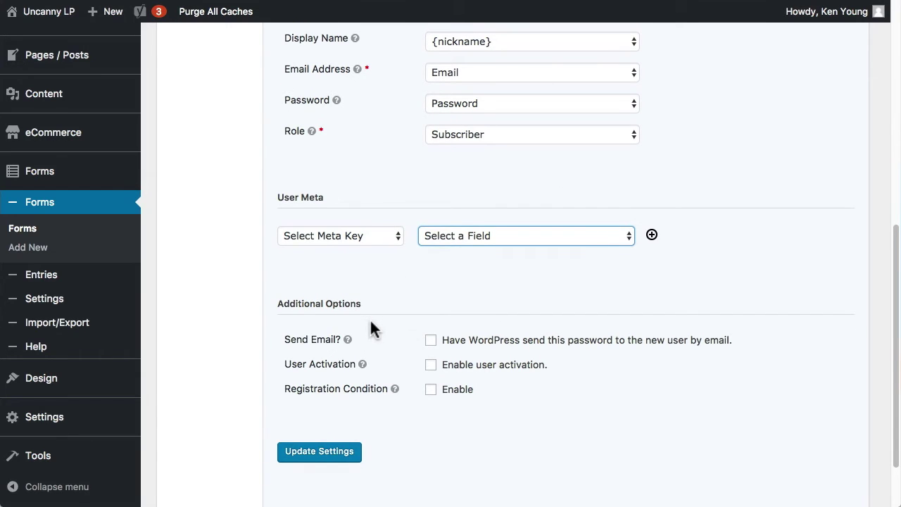
left_click(431, 340)
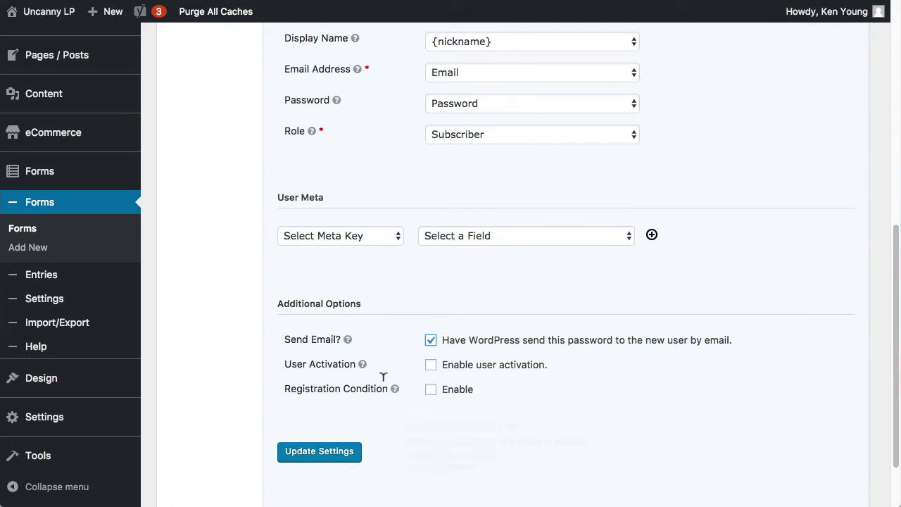
mouse_move(364, 372)
left_click(431, 390)
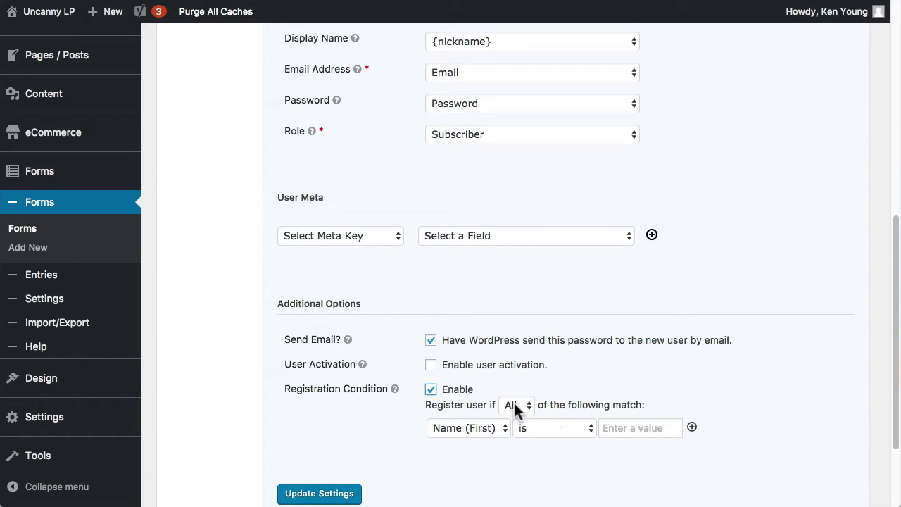
left_click(432, 391)
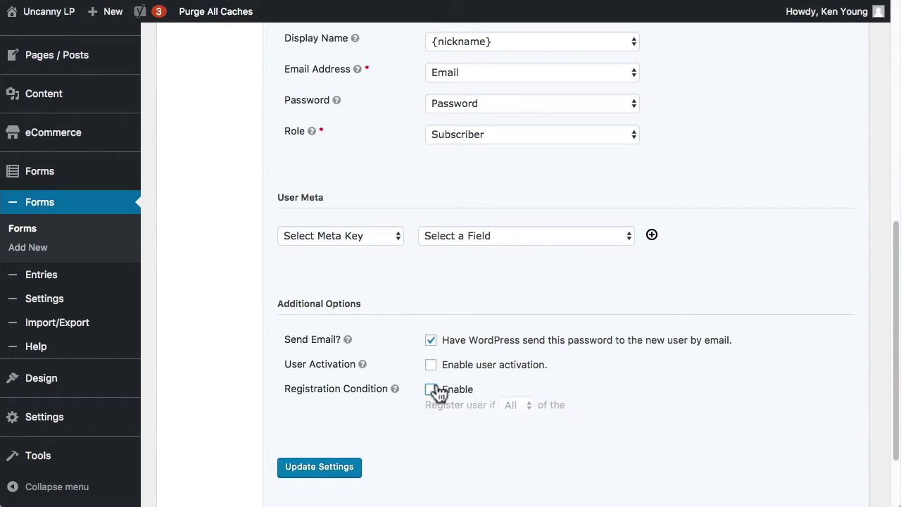
left_click(430, 341)
Leave the feed settings and create a new form titled Profile Update
scroll(433, 431, "up", 7)
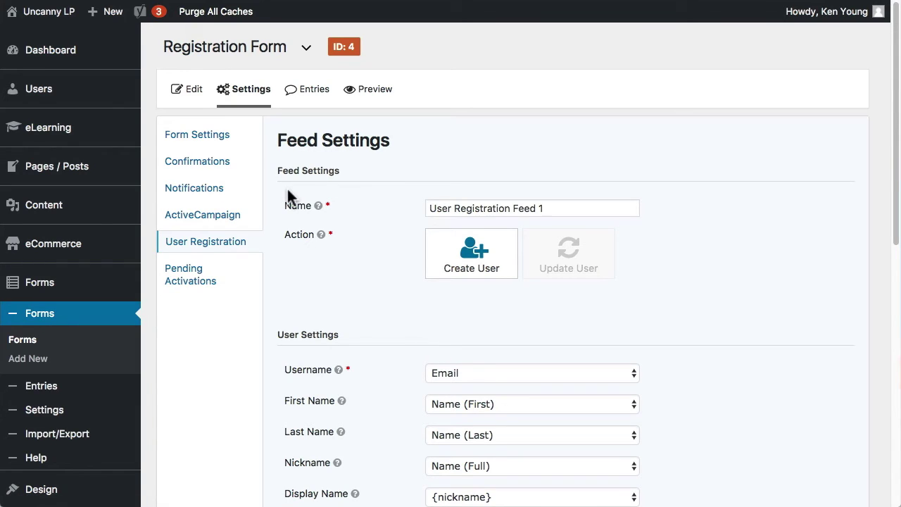
left_click(25, 363)
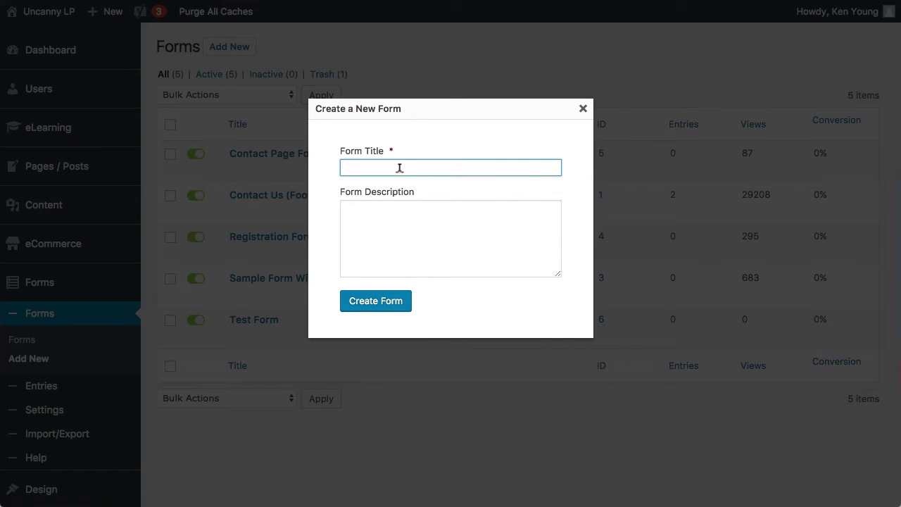
type("Profile Update")
left_click(409, 305)
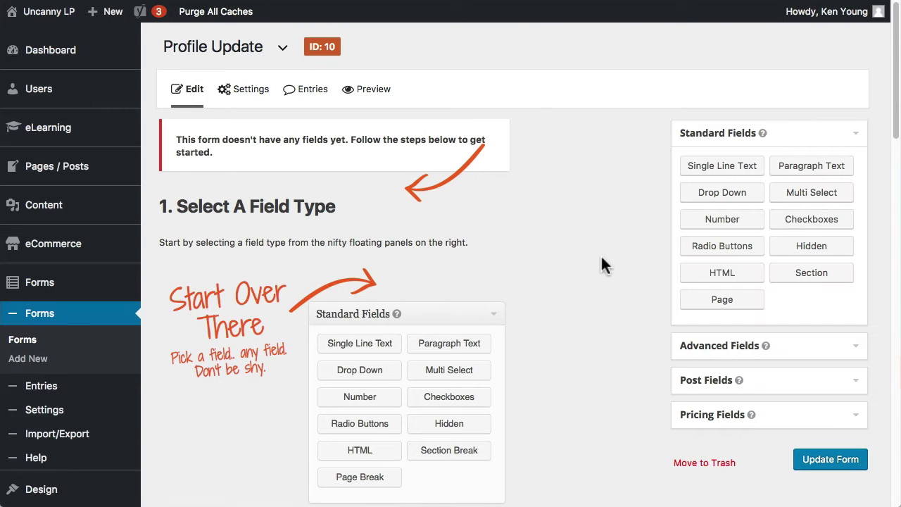
scroll(535, 296, "down", 1)
scroll(536, 296, "up", 1)
scroll(542, 305, "down", 2)
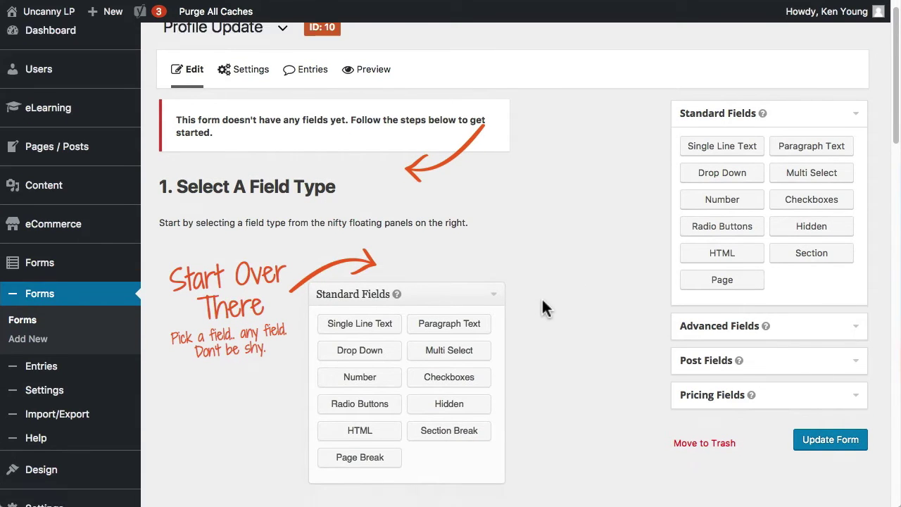
scroll(542, 307, "up", 2)
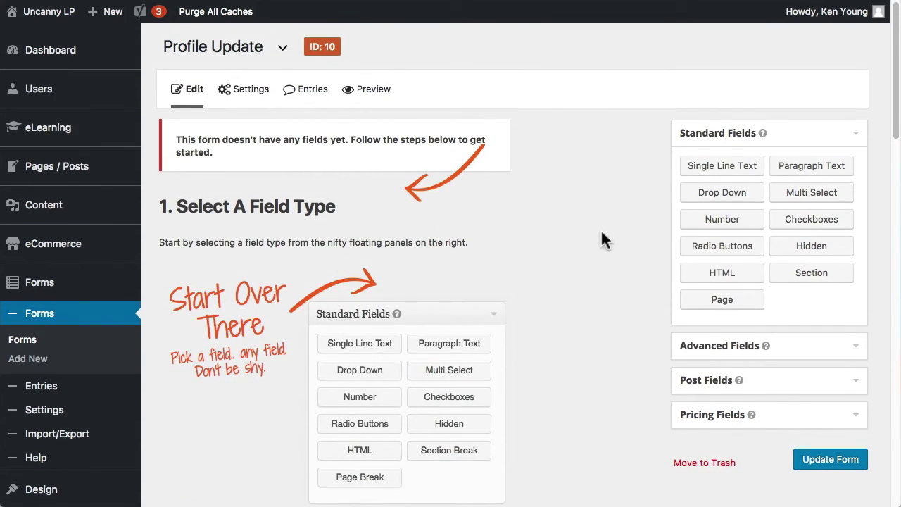
Open the Registration Form from the forms list and examine the general settings of its Name and Email fields
left_click(23, 344)
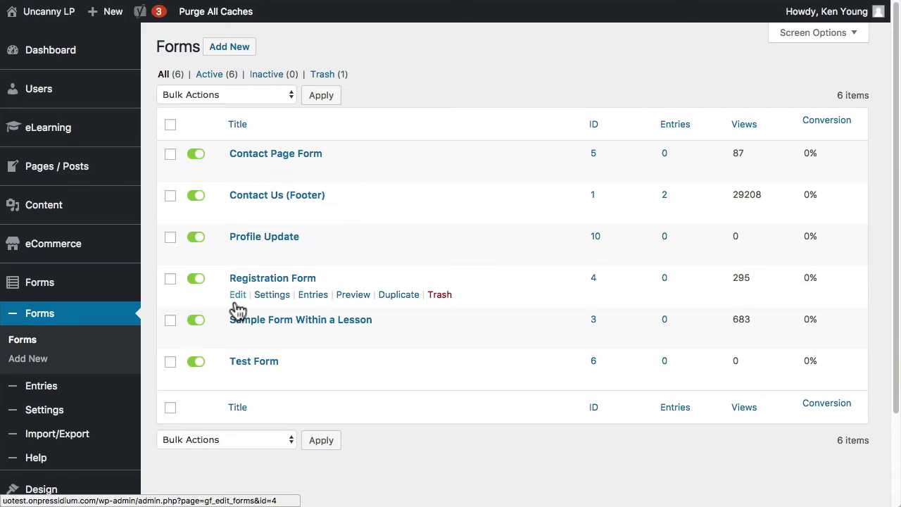
left_click(238, 295)
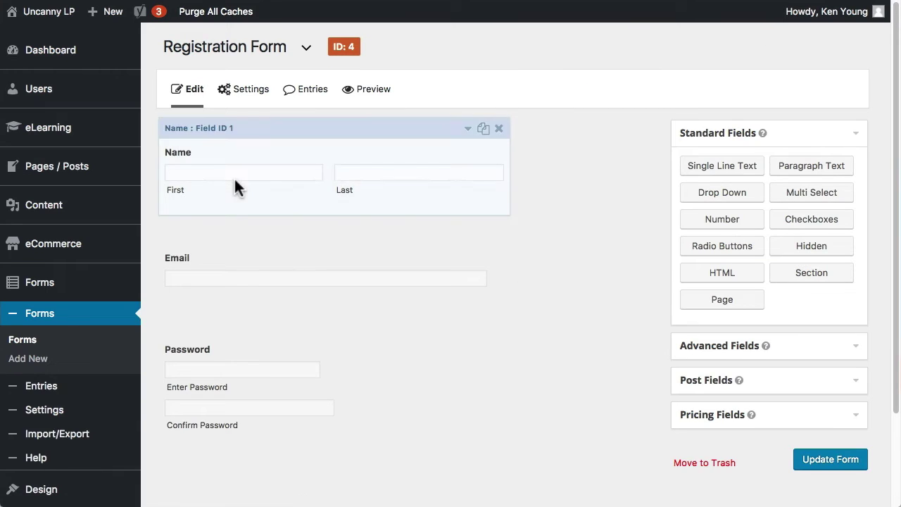
left_click(242, 272)
left_click(251, 162)
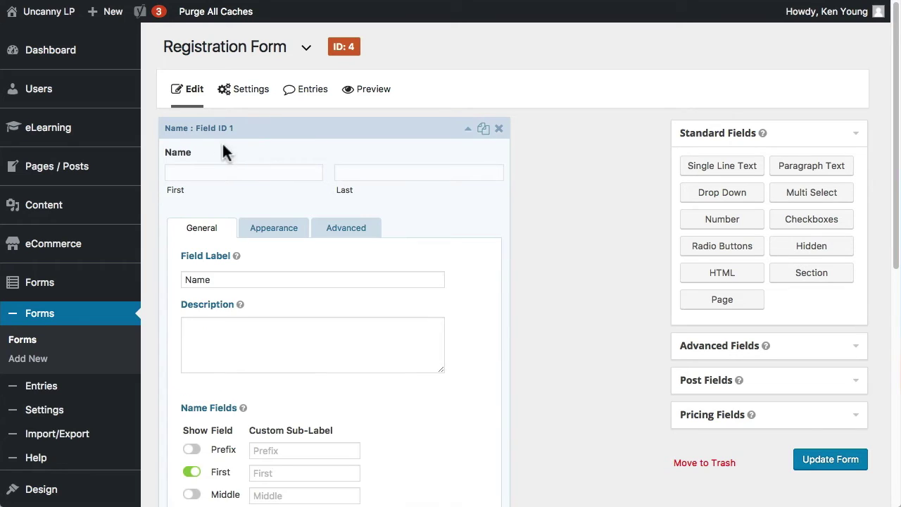
scroll(313, 281, "down", 3)
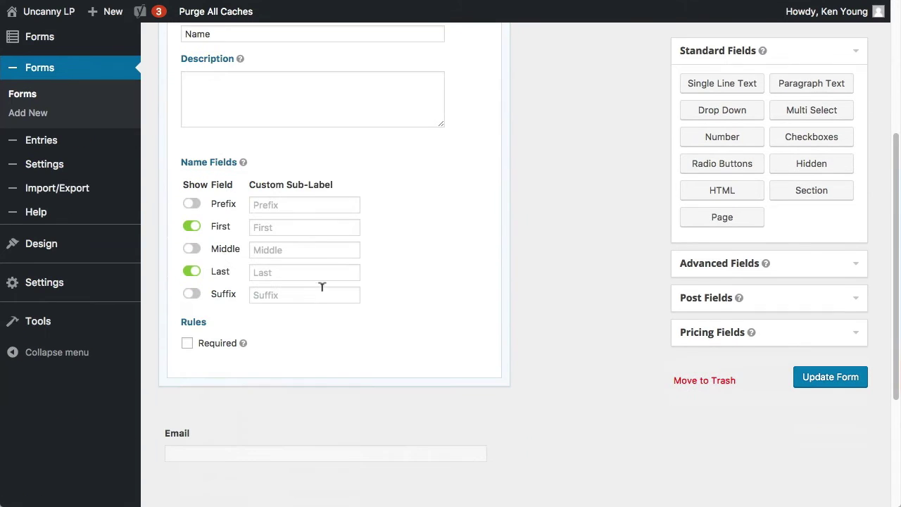
left_click(263, 438)
scroll(352, 331, "up", 3)
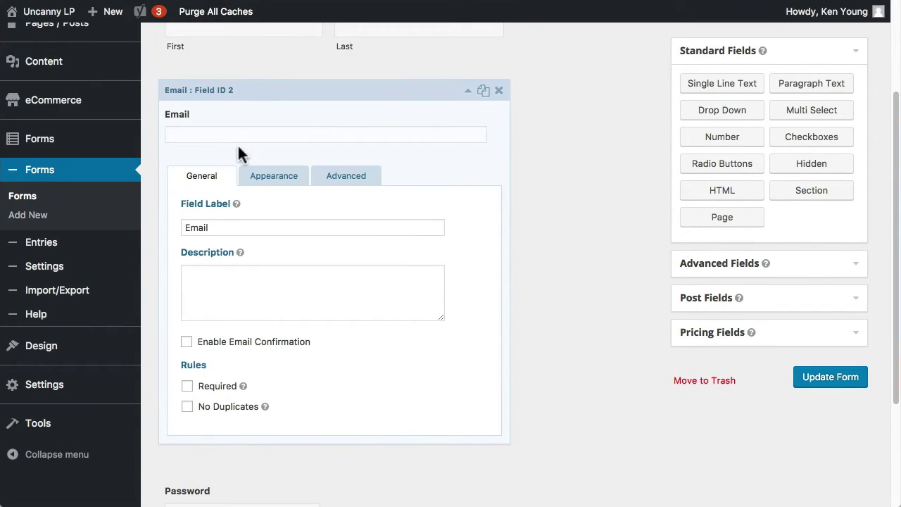
scroll(354, 396, "down", 3)
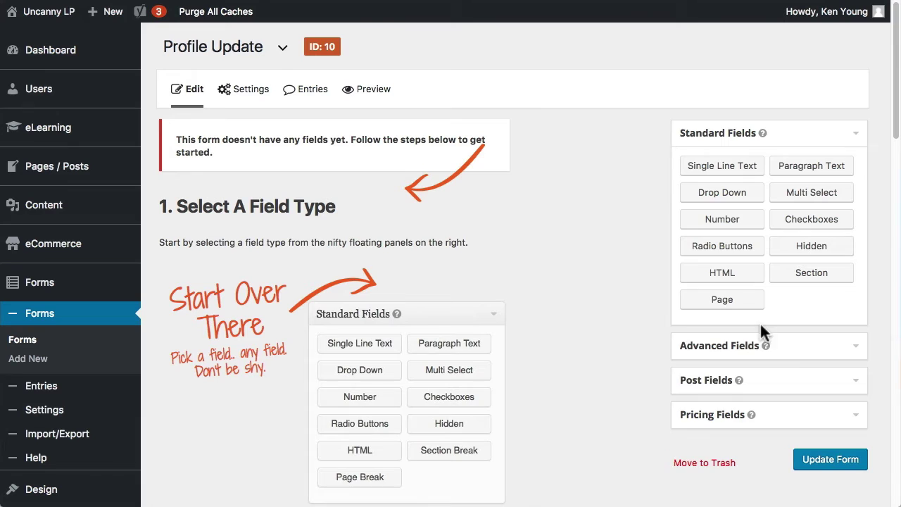
Add an advanced Name field to the empty Profile Update form, make it required and collapse its settings
left_click(780, 348)
left_click_drag(727, 206, 281, 264)
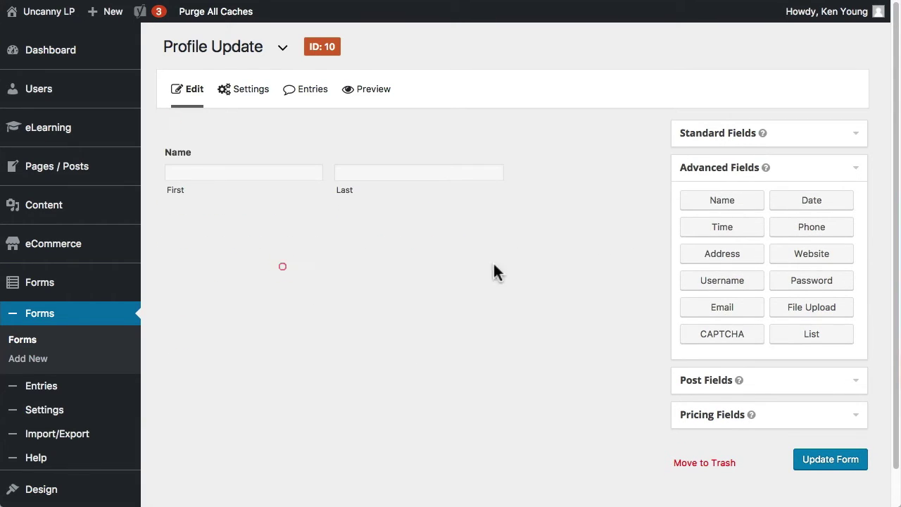
left_click(285, 176)
scroll(382, 318, "down", 3)
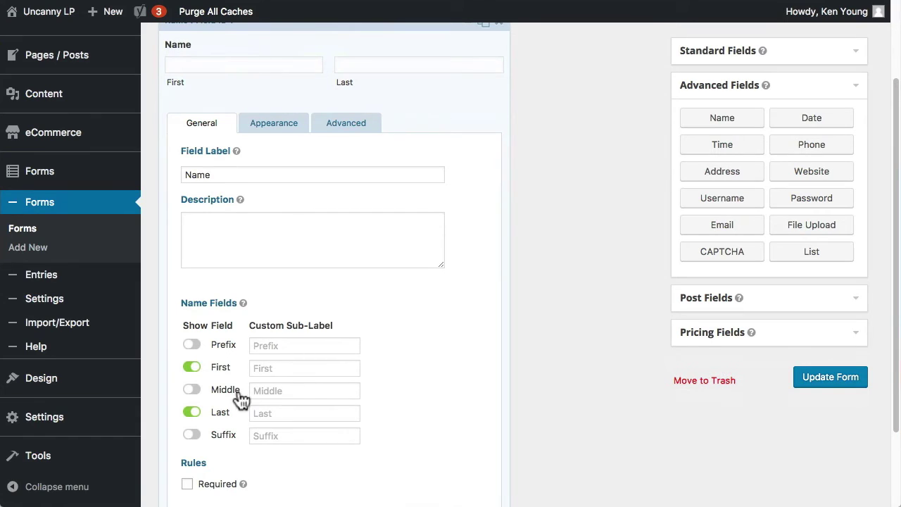
scroll(409, 405, "down", 2)
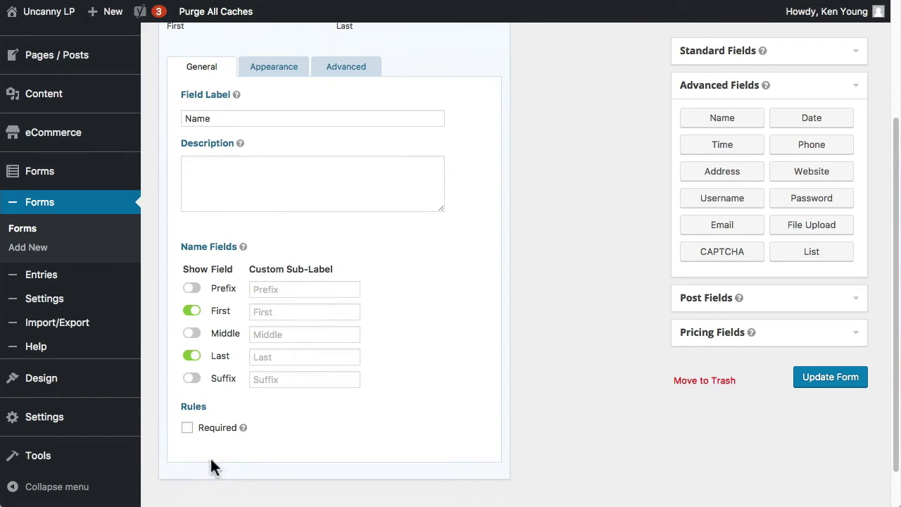
left_click(187, 430)
scroll(521, 332, "up", 4)
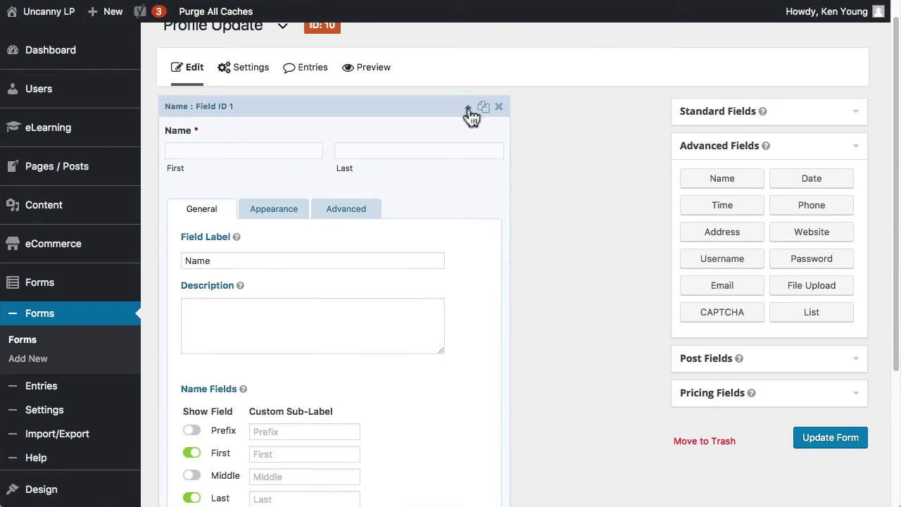
scroll(604, 187, "down", 2)
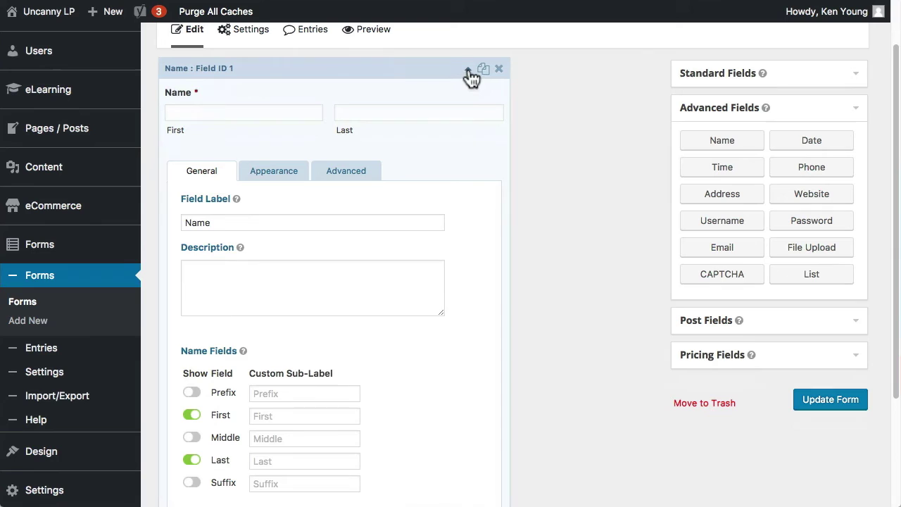
left_click(468, 73)
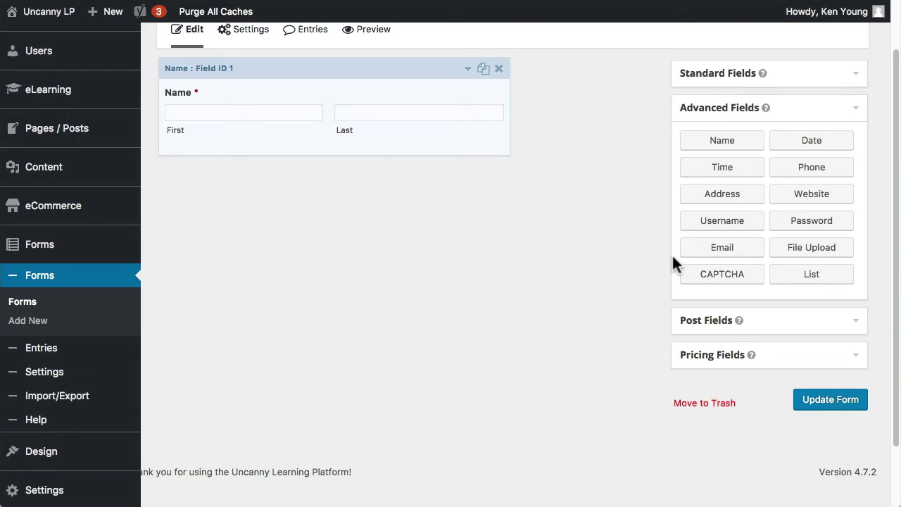
Add an Email field below the Name field, make it required and collapse its settings
left_click_drag(728, 257, 282, 189)
left_click(268, 225)
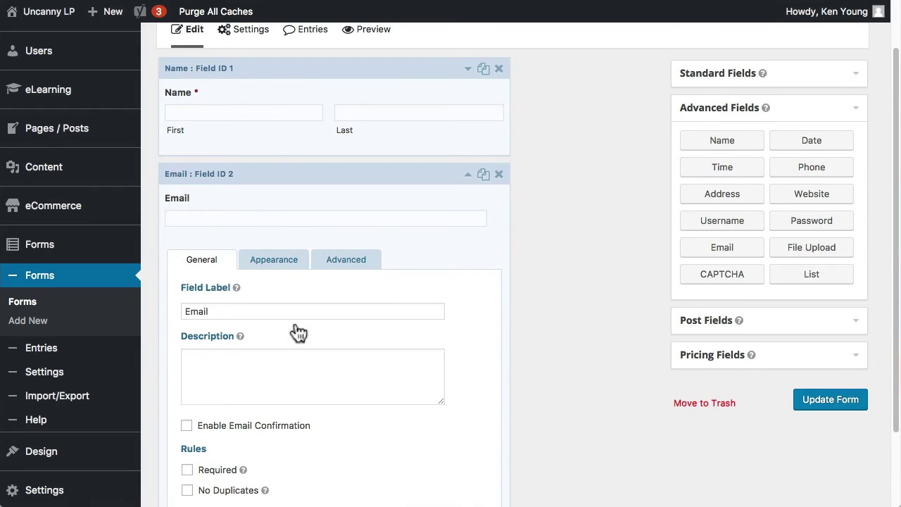
scroll(333, 350, "down", 1)
scroll(333, 341, "down", 1)
left_click(236, 429)
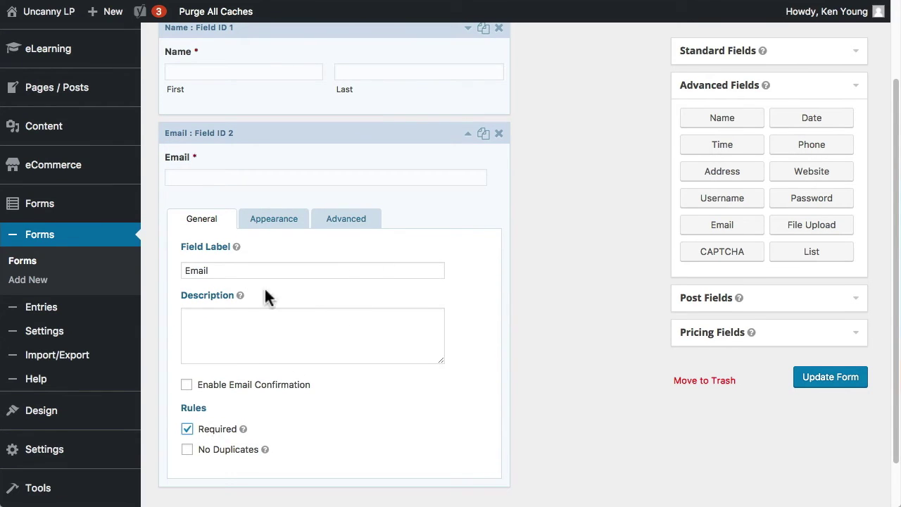
left_click(468, 134)
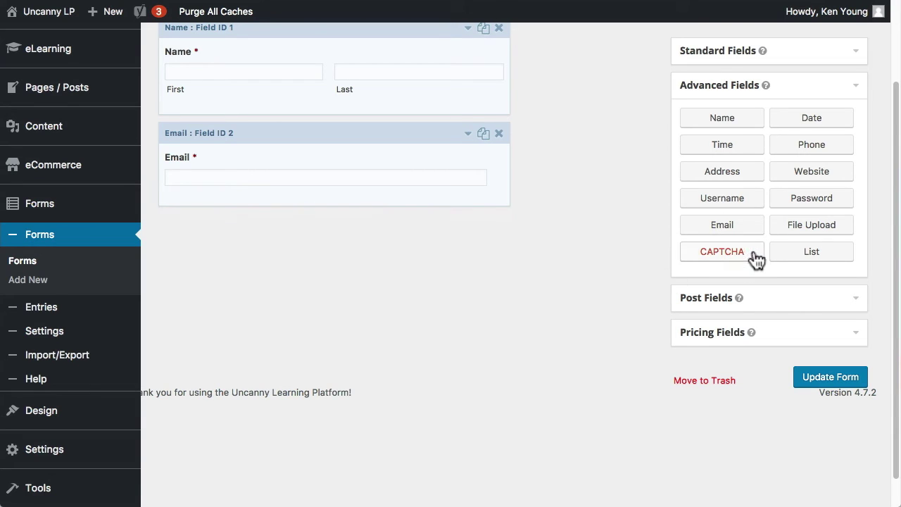
Add a Password field below the Email field and save the Profile Update form
left_click_drag(810, 201, 257, 241)
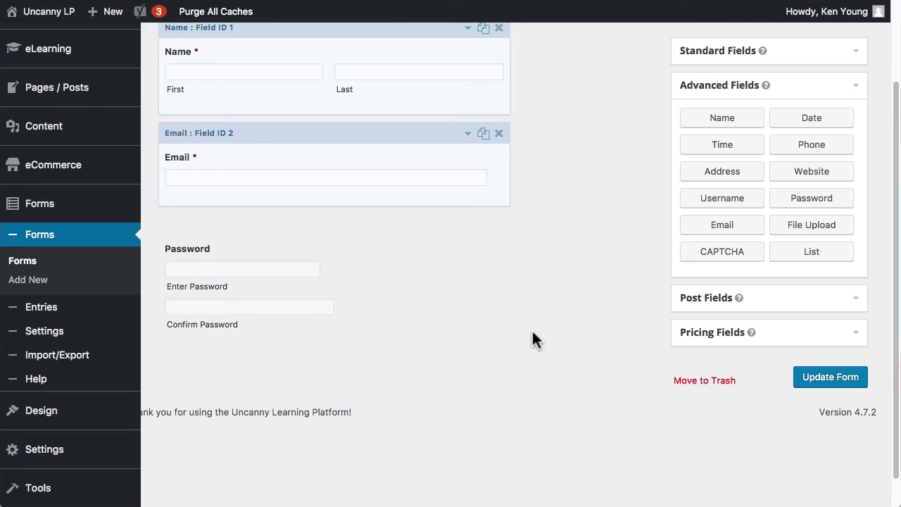
left_click(831, 380)
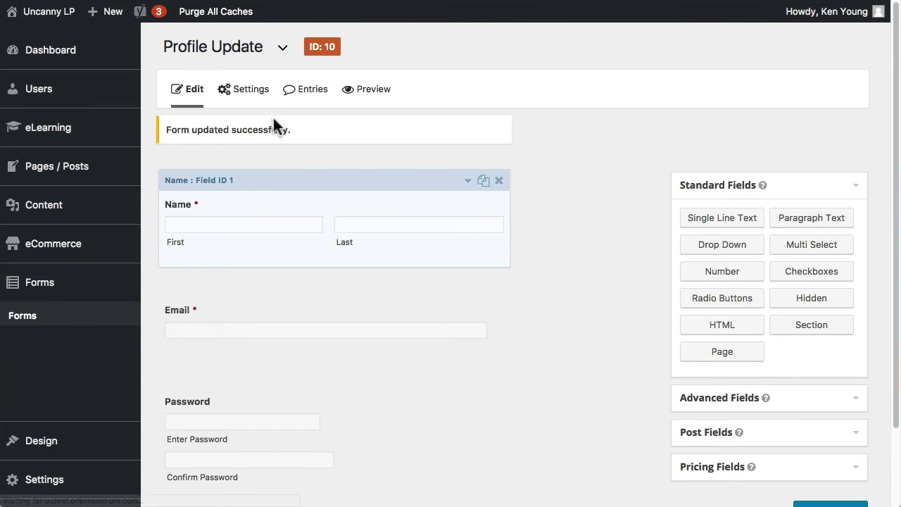
Turn off the Admin Notification in the Profile Update form's notification settings
mouse_move(251, 94)
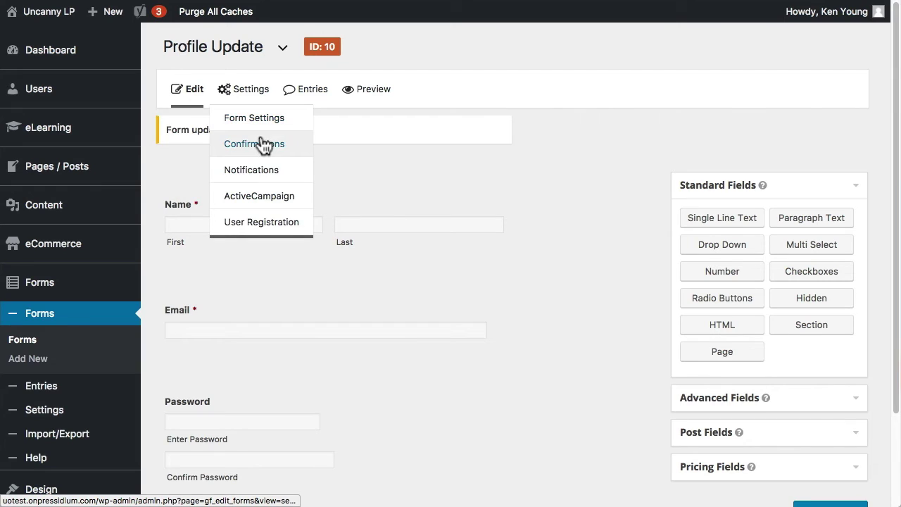
left_click(255, 170)
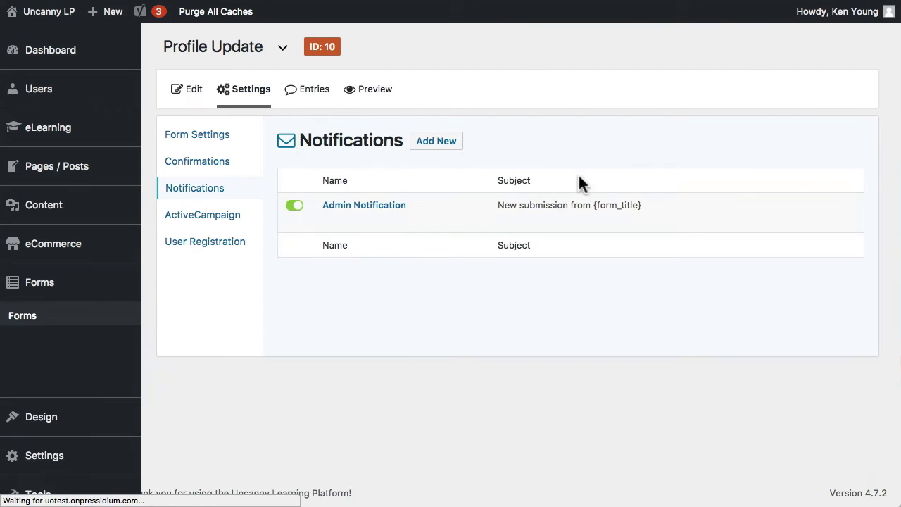
left_click(294, 205)
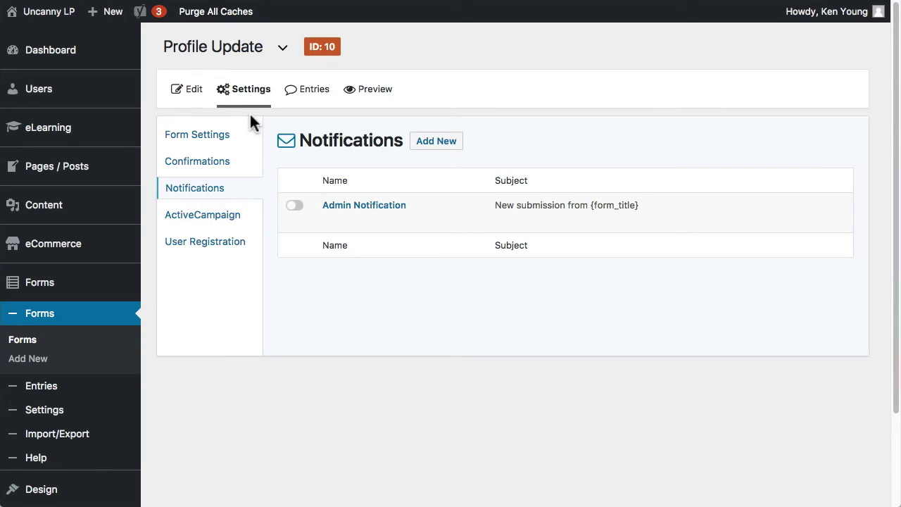
mouse_move(297, 221)
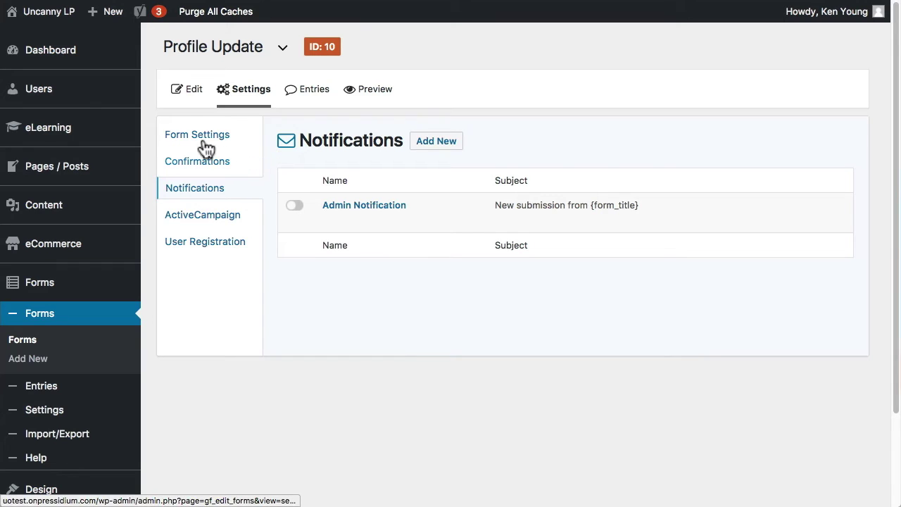
Add a user registration feed to the form, name it Profile Update and set its action to Update User
left_click(207, 247)
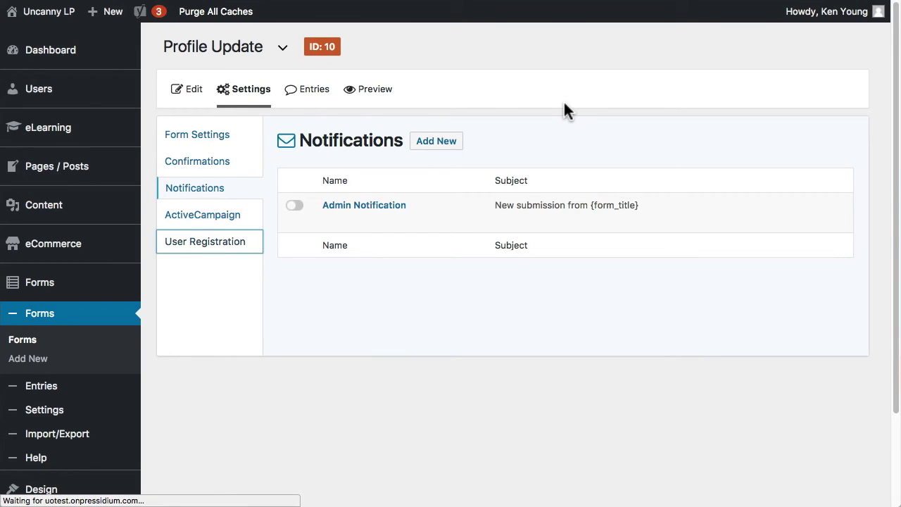
left_click(506, 143)
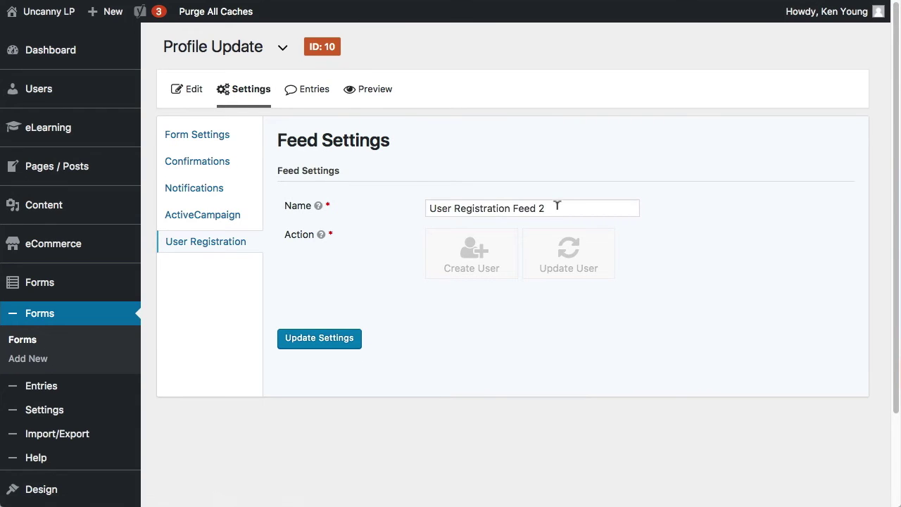
triple_click(557, 204)
type("Pr")
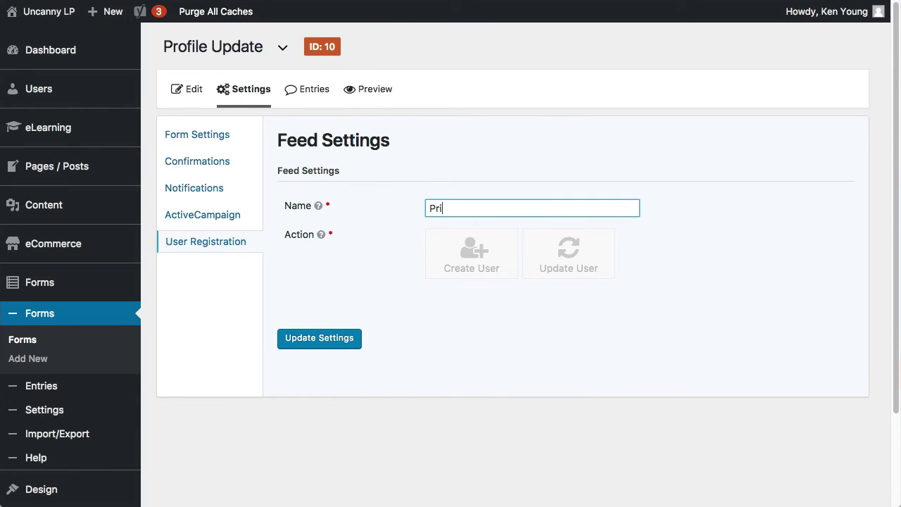
type("ofile Update")
left_click(560, 250)
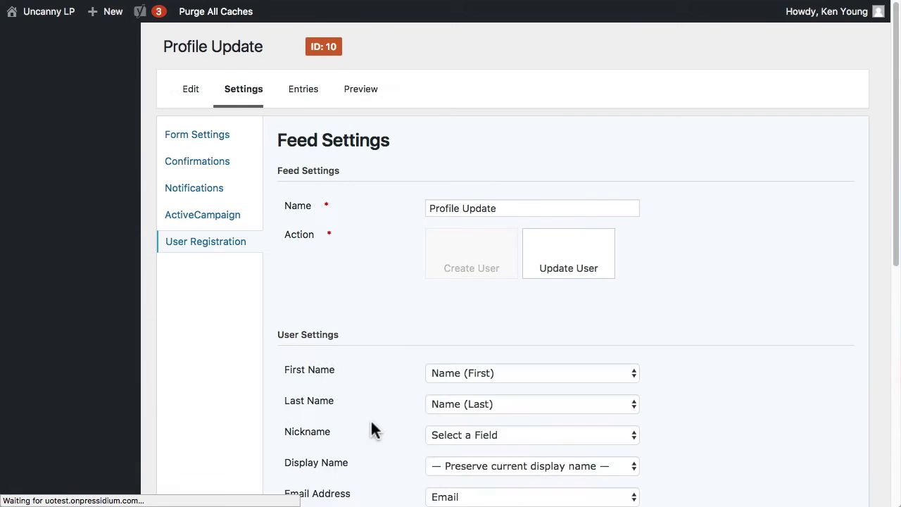
Set the feed's display name to {first name} {last name} and save the feed settings
scroll(345, 282, "down", 3)
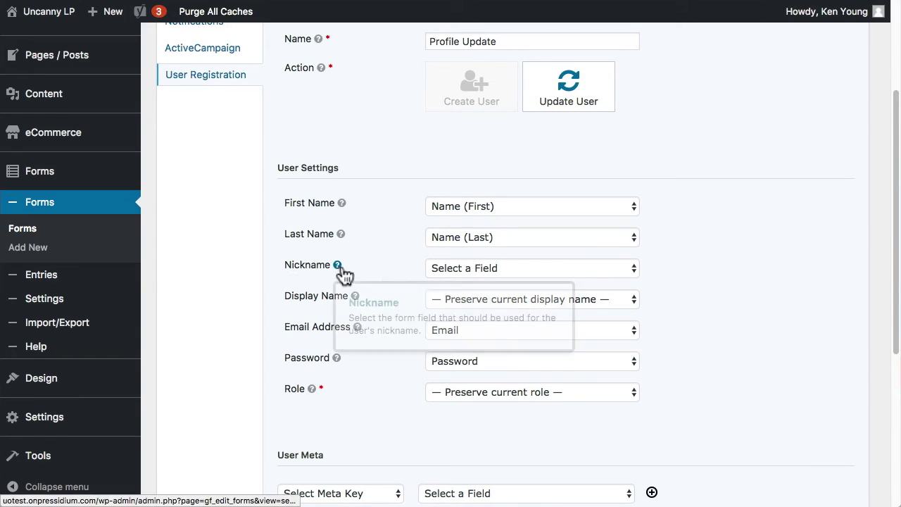
left_click(618, 302)
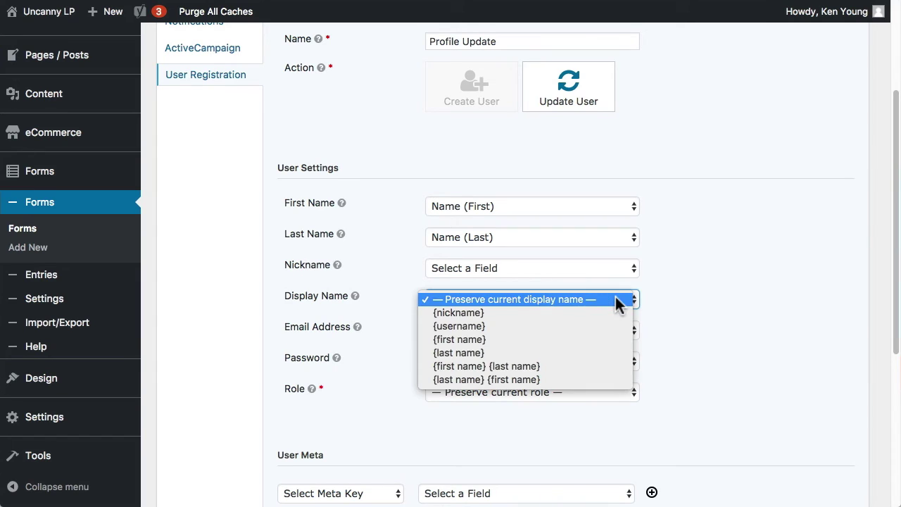
left_click(552, 366)
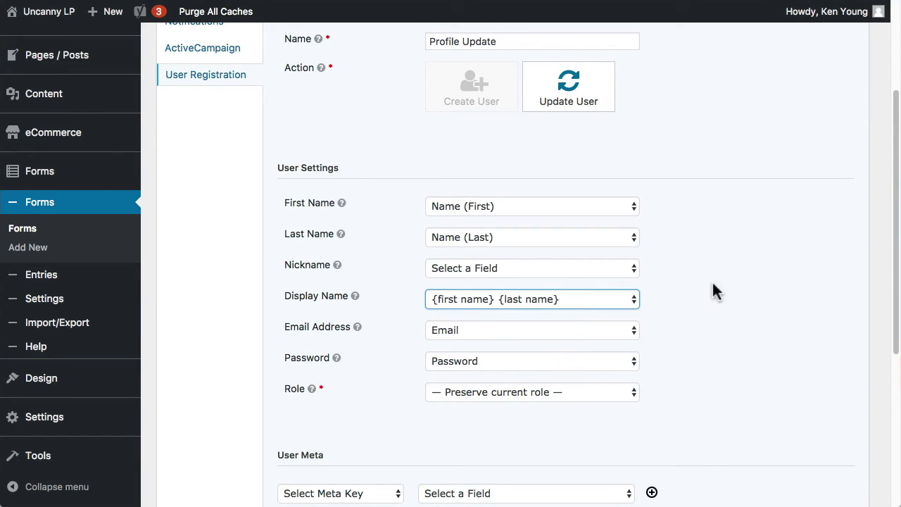
scroll(690, 296, "down", 2)
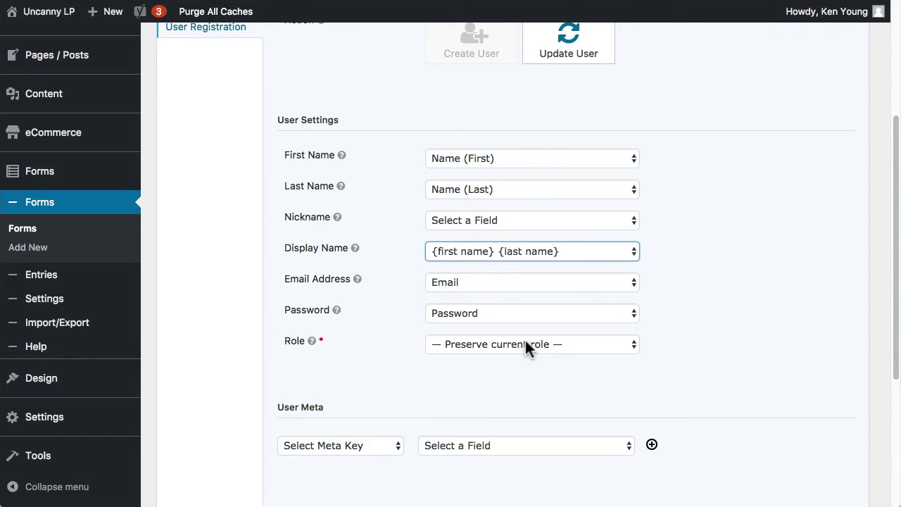
scroll(711, 288, "down", 5)
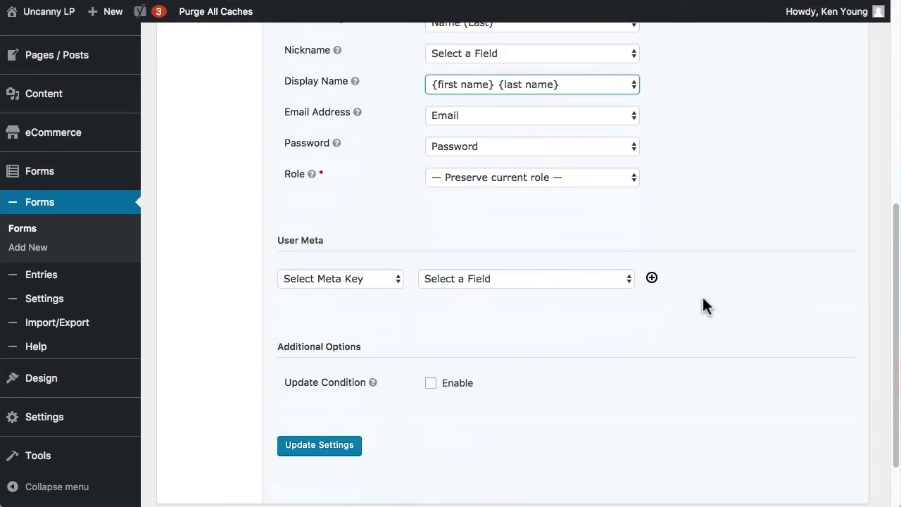
left_click(319, 450)
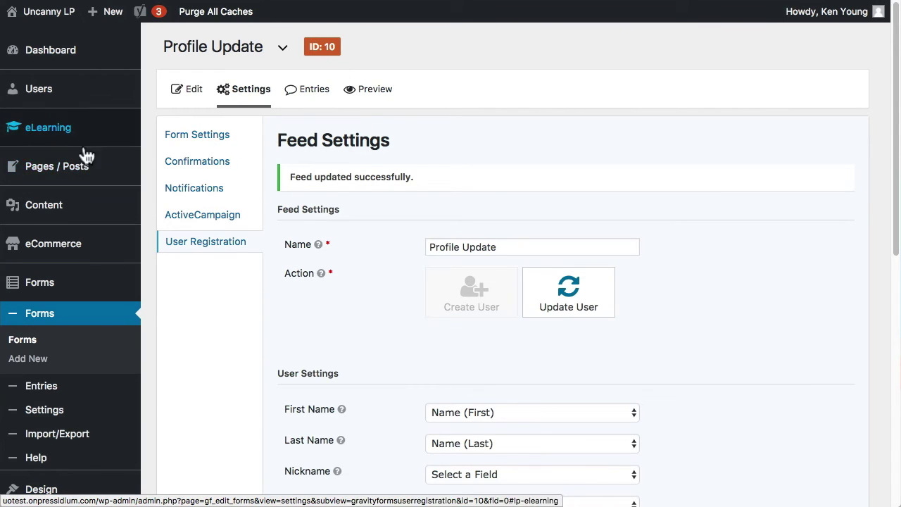
Create a new page titled Profile Update
mouse_move(111, 12)
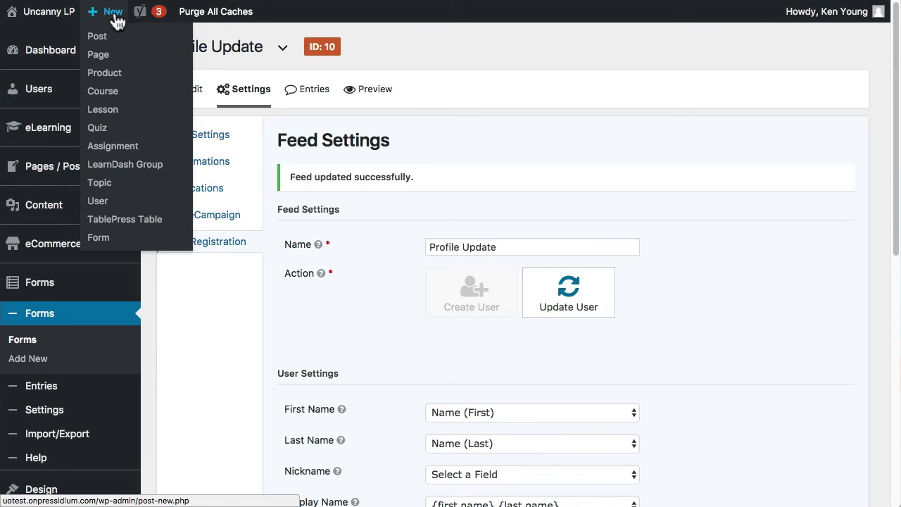
left_click(102, 54)
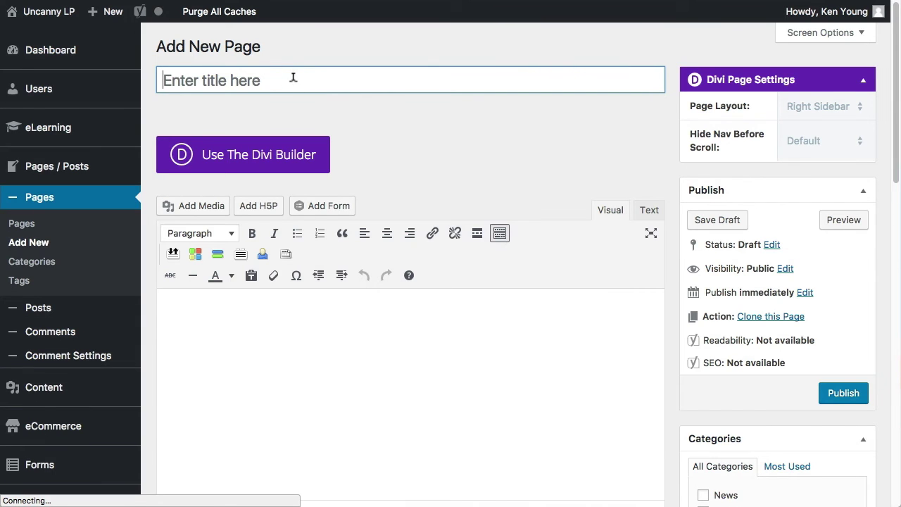
type("Profile Update")
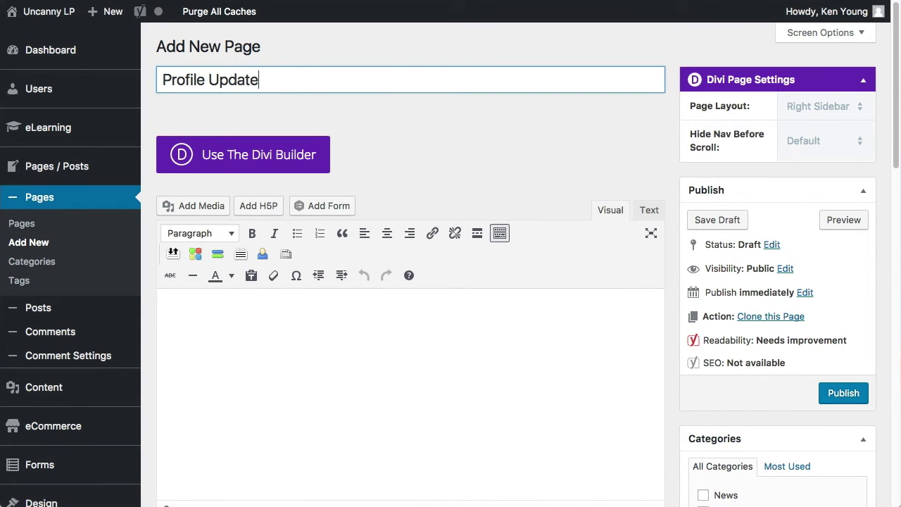
Insert the Profile Update form into the page body with AJAX enabled, the form description hidden and tabindex 25
scroll(436, 131, "down", 2)
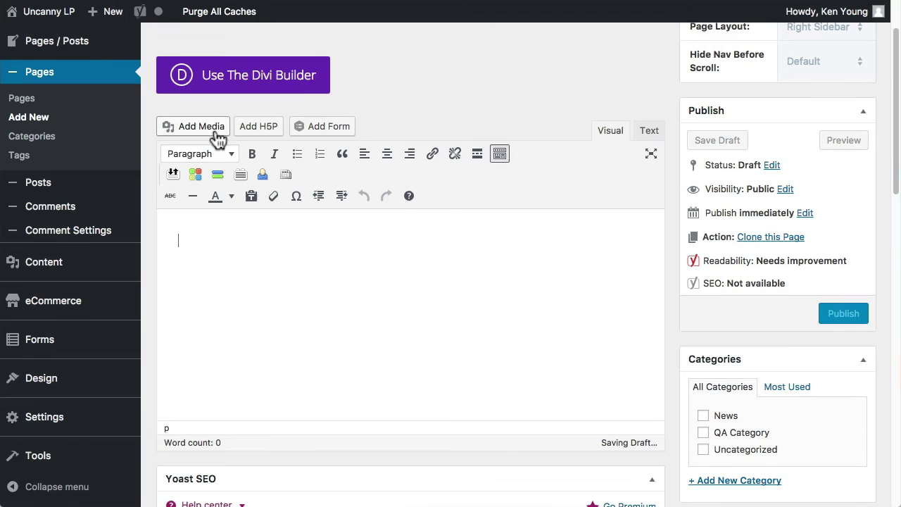
left_click(323, 128)
left_click(298, 146)
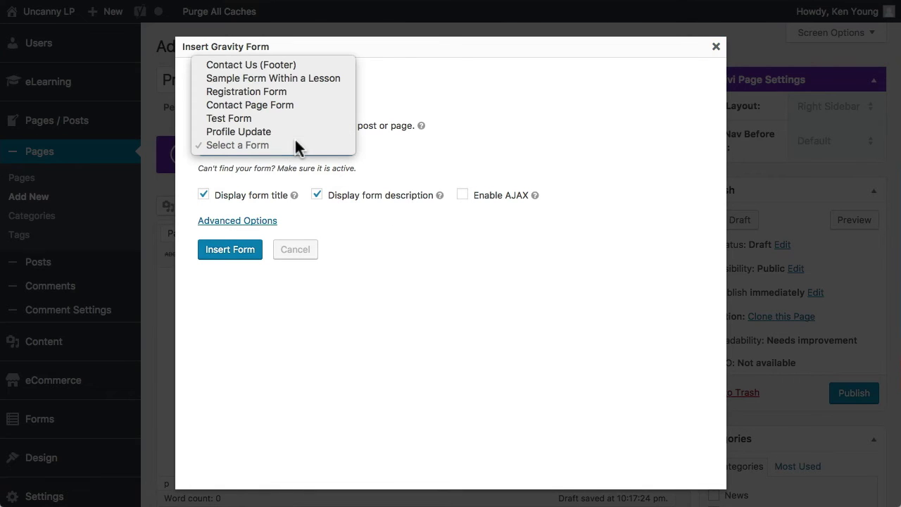
left_click(237, 131)
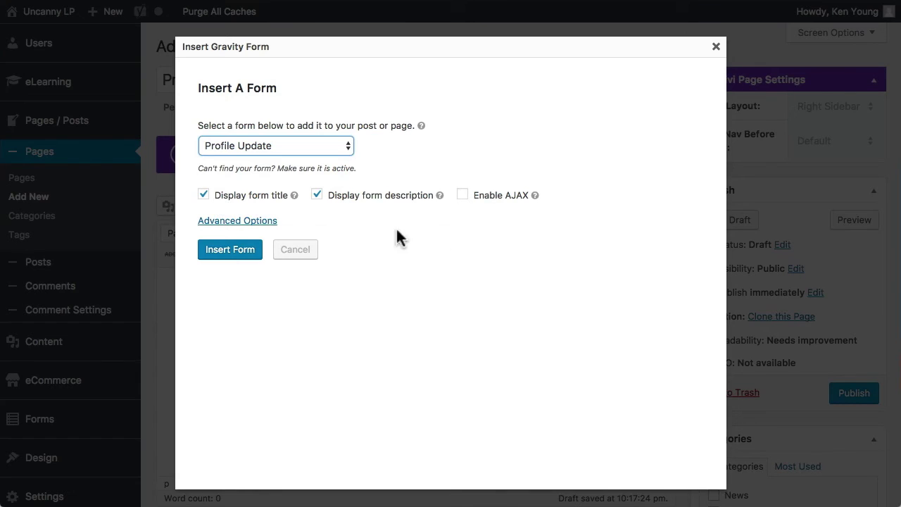
left_click(463, 197)
left_click(260, 220)
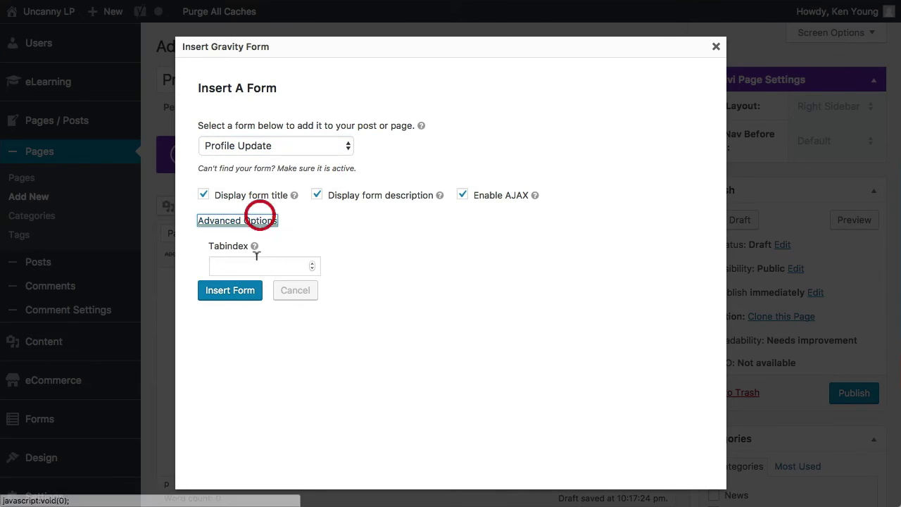
left_click(256, 260)
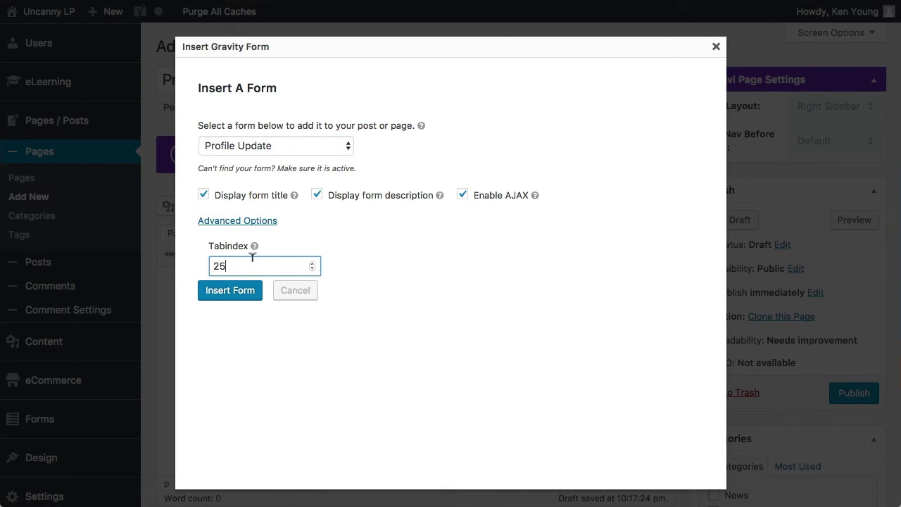
left_click(316, 198)
left_click(225, 296)
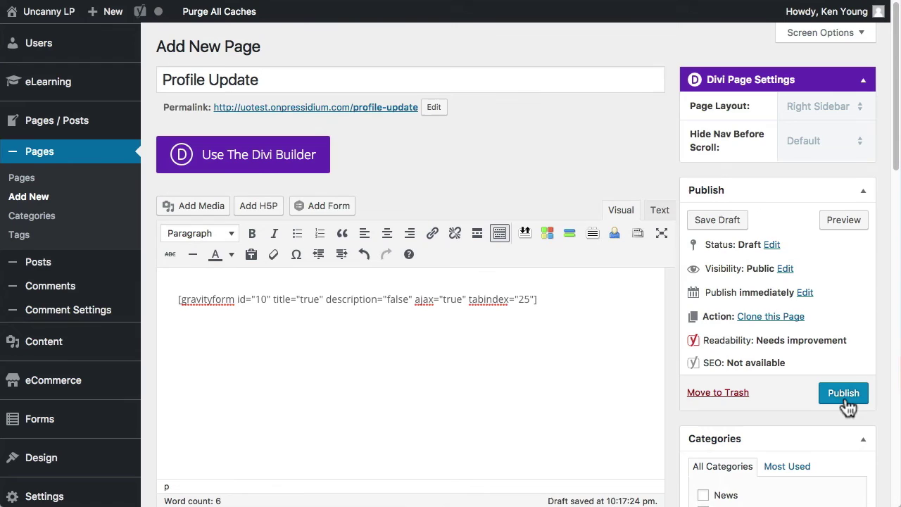
Publish the Profile Update page and open it on the live site
scroll(584, 352, "down", 5)
scroll(582, 364, "up", 5)
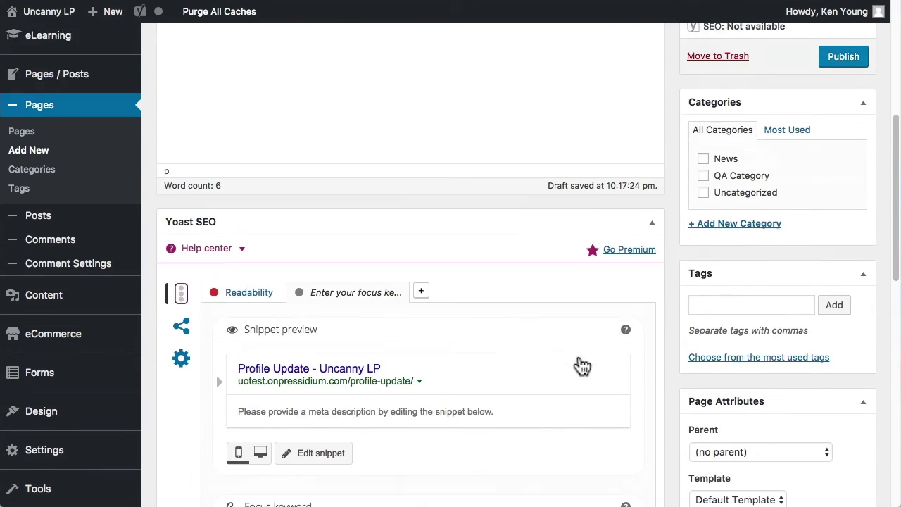
left_click(834, 399)
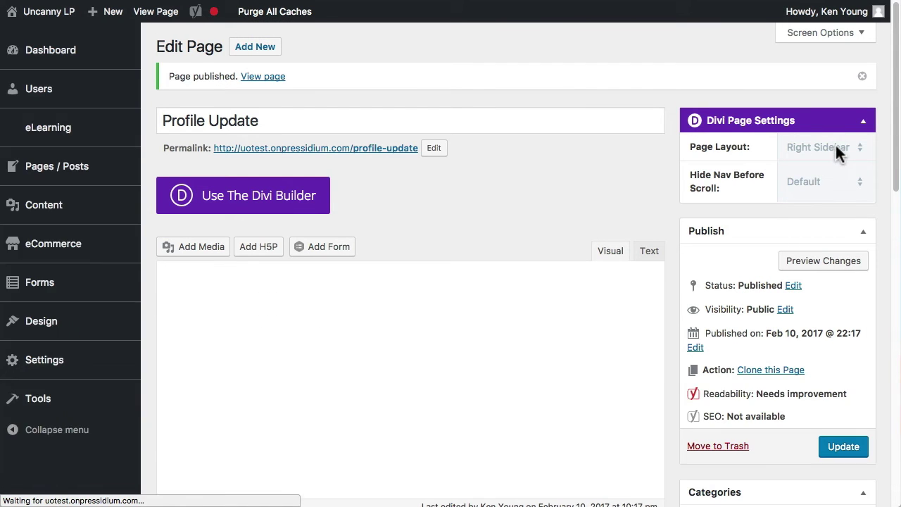
left_click(379, 150)
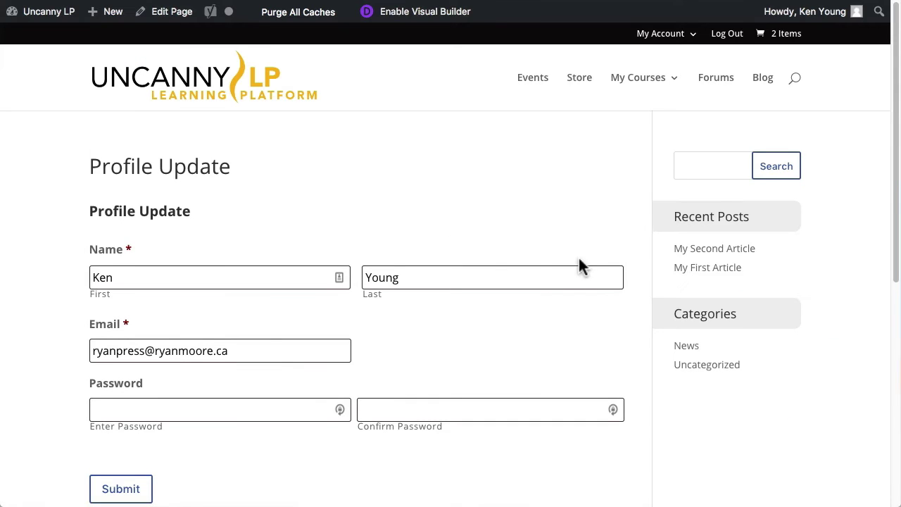
Examine the name, email and password fields of the Profile Update form on the published page
scroll(211, 152, "down", 2)
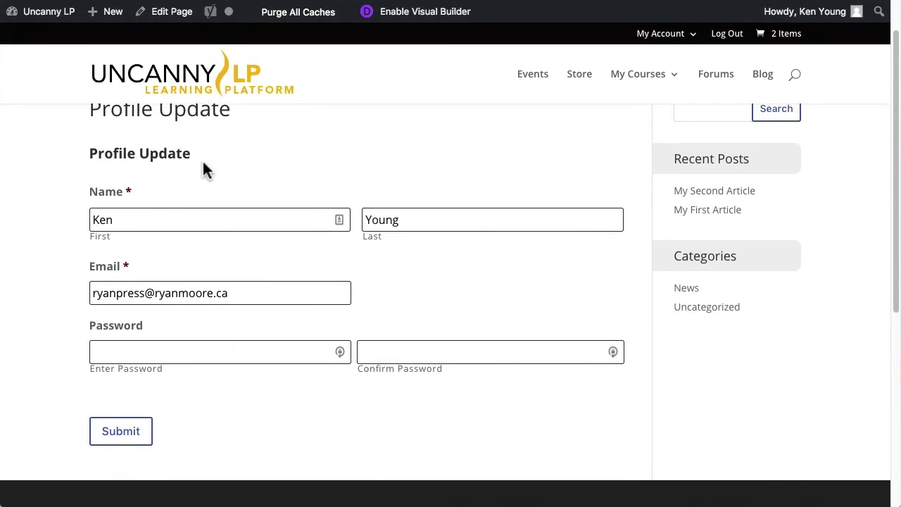
scroll(271, 303, "up", 3)
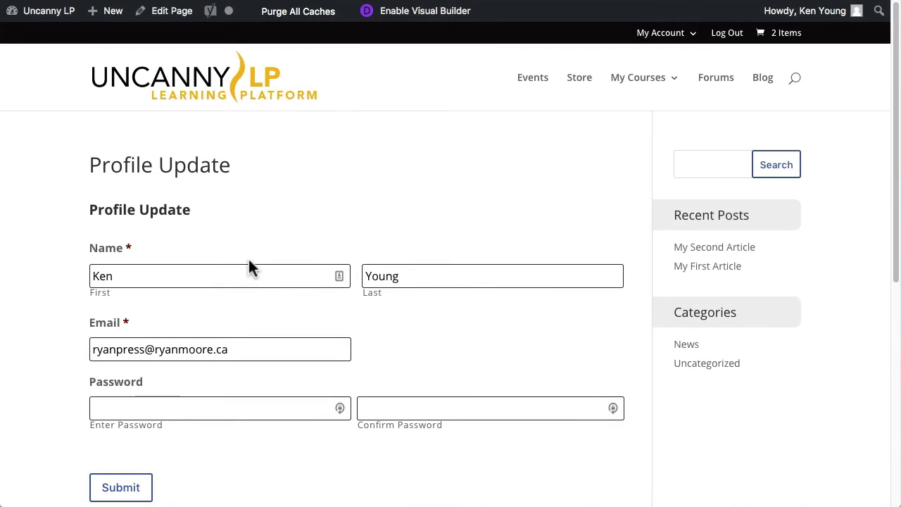
scroll(194, 303, "down", 1)
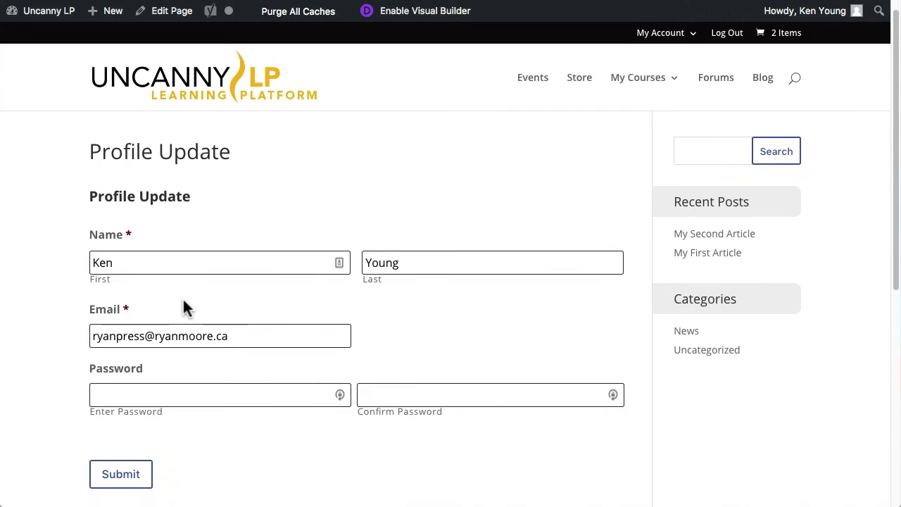
scroll(183, 299, "down", 2)
left_click(200, 334)
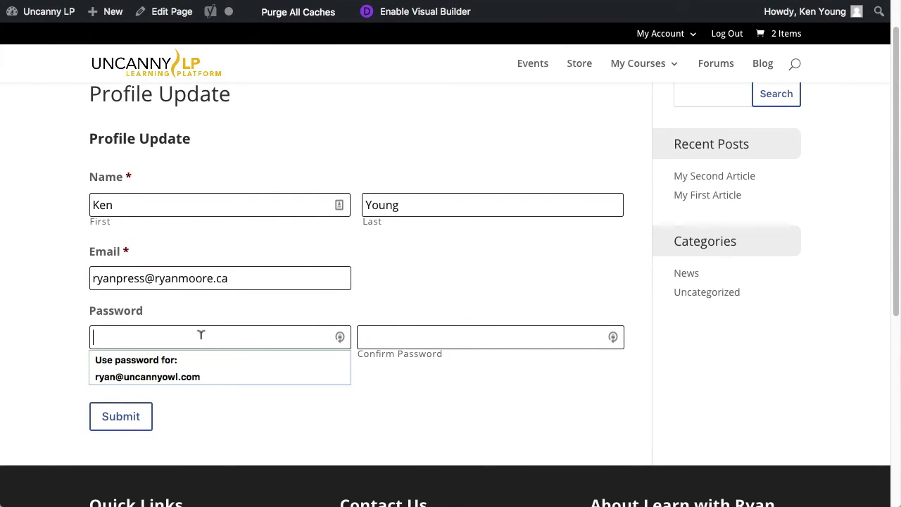
left_click(446, 416)
scroll(451, 412, "up", 1)
scroll(451, 412, "up", 1)
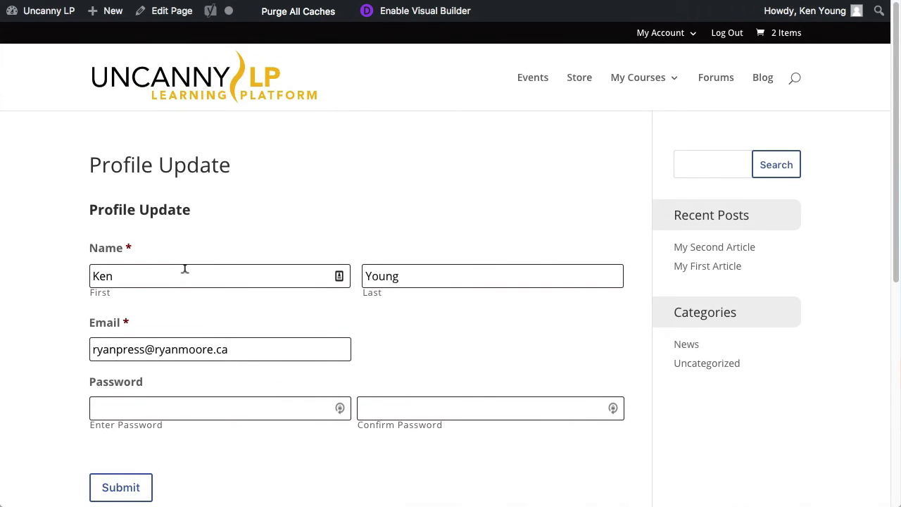
Replace the last name in the Profile Update form with a different one and submit the form
left_click_drag(173, 273, 88, 263)
left_click_drag(401, 274, 303, 256)
type("Smith")
left_click(127, 488)
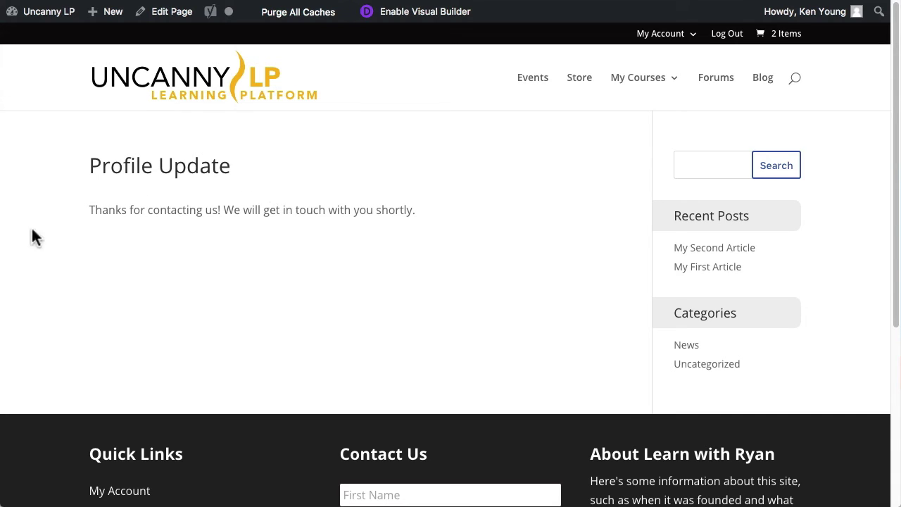
Check the form's confirmation message and return to the list of all forms in the admin area
left_click_drag(90, 210, 359, 210)
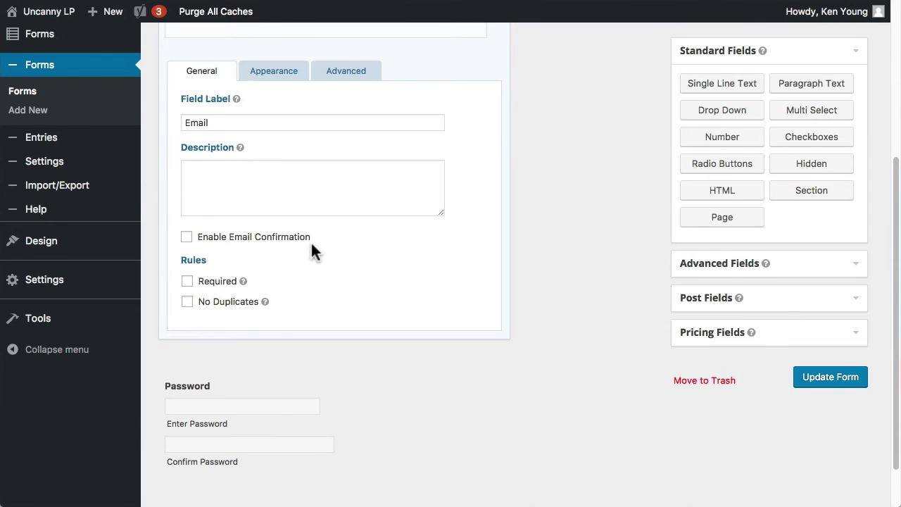
scroll(310, 233, "up", 5)
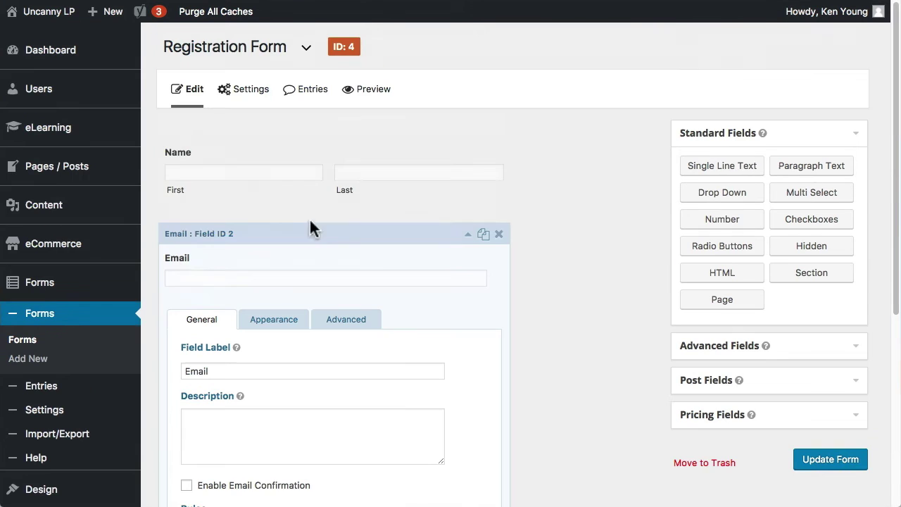
left_click(39, 320)
left_click(680, 166)
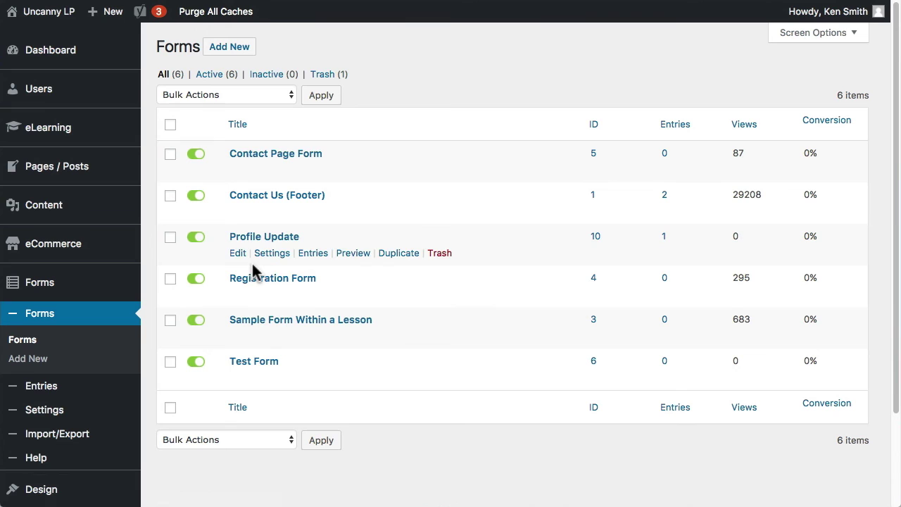
Set the Profile Update form's default confirmation to the Page type, pointing to the Profile Update page, and save it
mouse_move(269, 257)
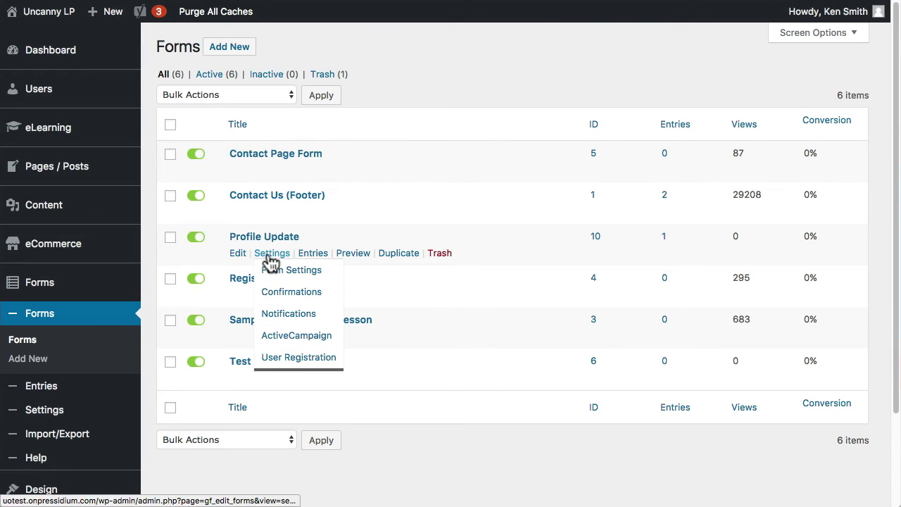
left_click(292, 292)
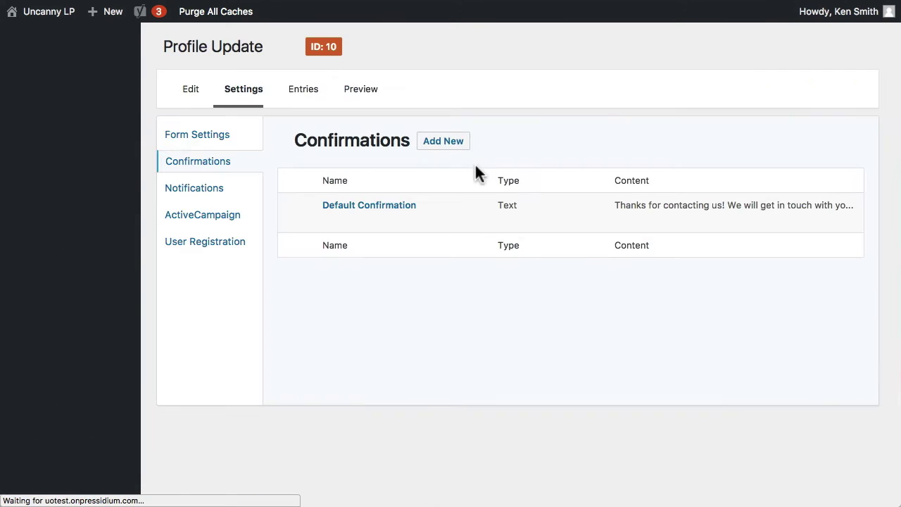
left_click(329, 219)
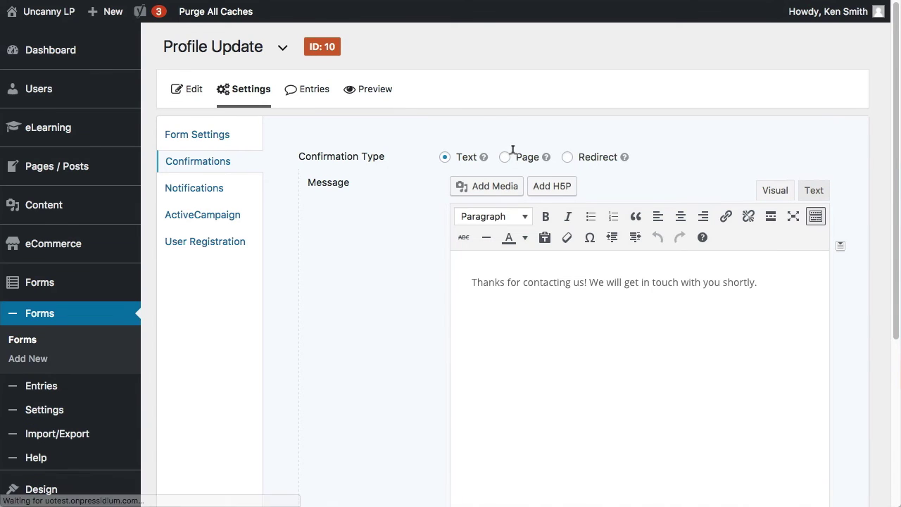
left_click(505, 157)
left_click(542, 187)
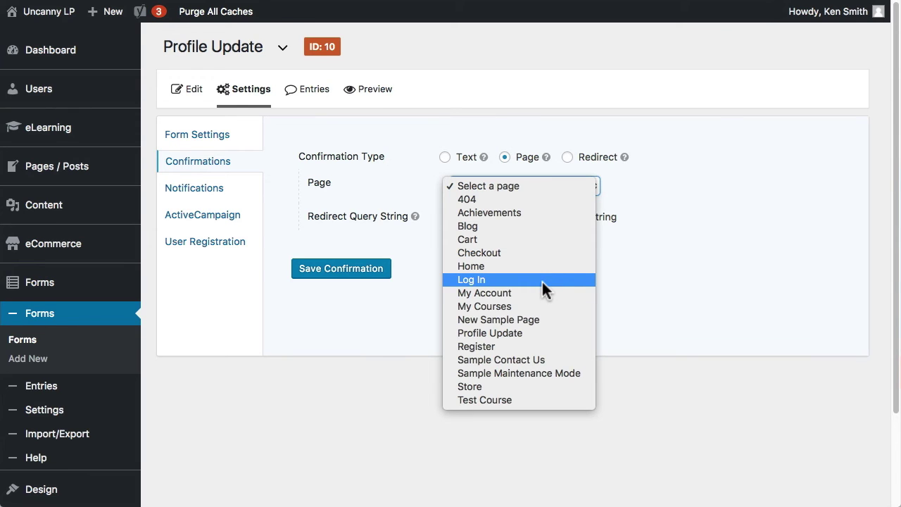
left_click(514, 333)
left_click(349, 273)
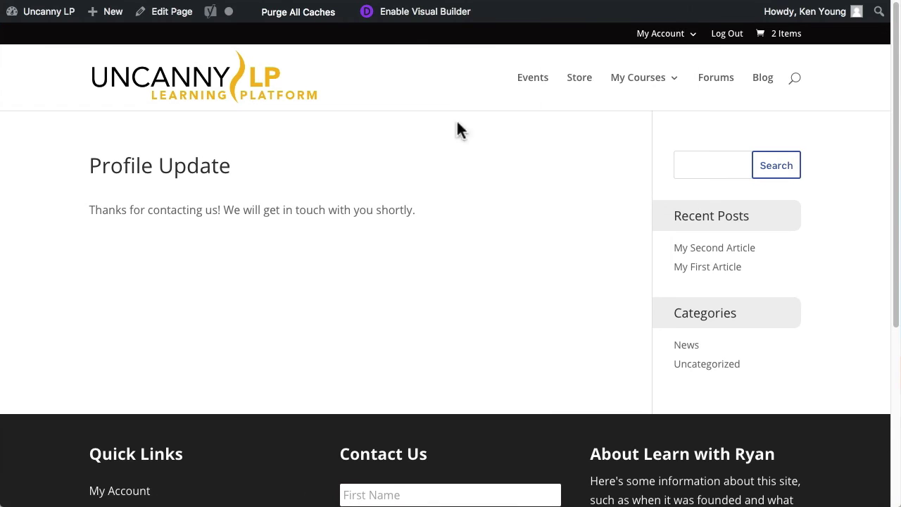
Reload the live Profile Update page from its page editor, replace the last name in the form and submit it
left_click(180, 22)
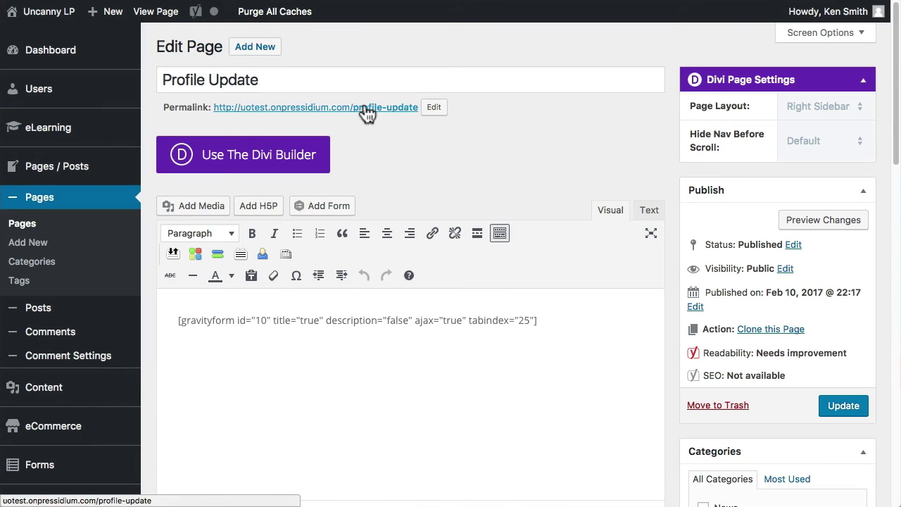
left_click(364, 109)
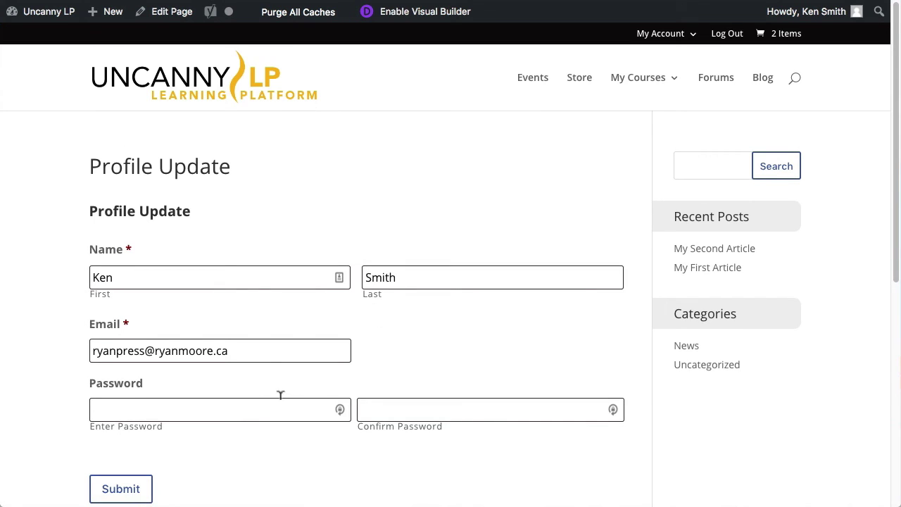
left_click_drag(433, 271, 356, 267)
type("Jones")
left_click(127, 497)
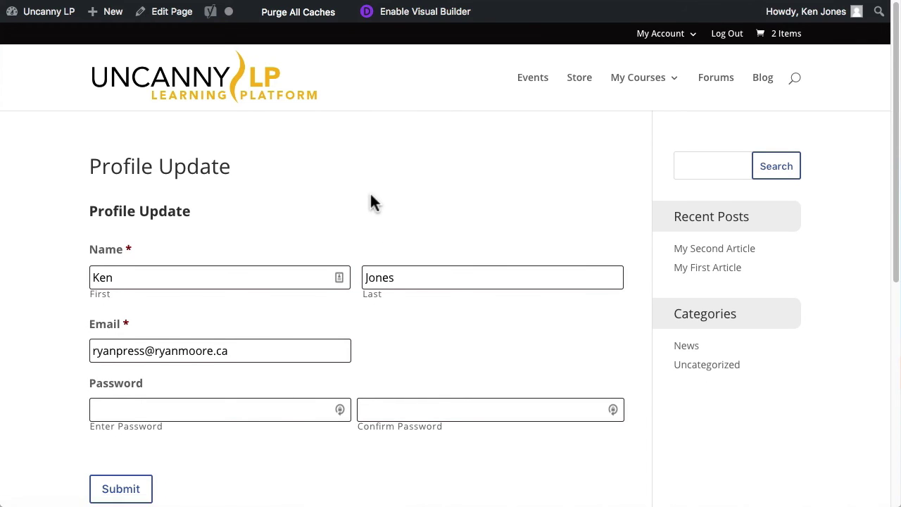
scroll(341, 289, "down", 1)
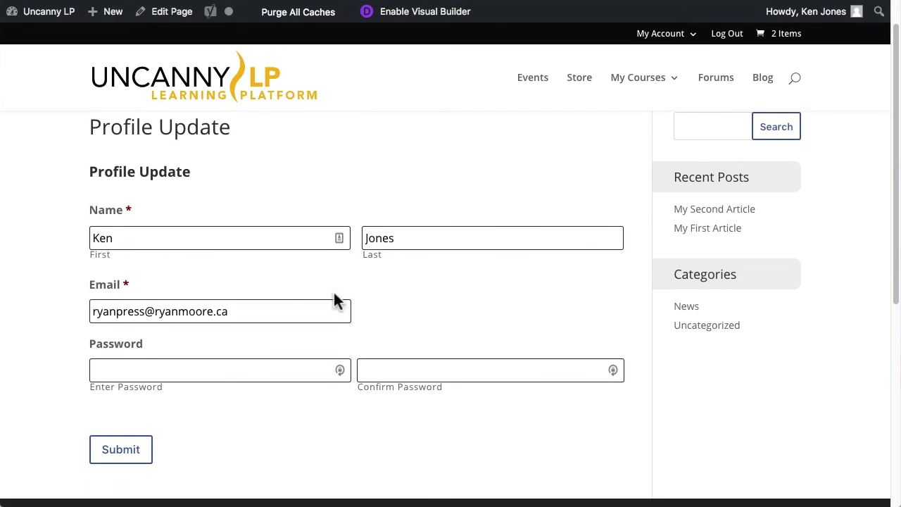
scroll(286, 361, "up", 1)
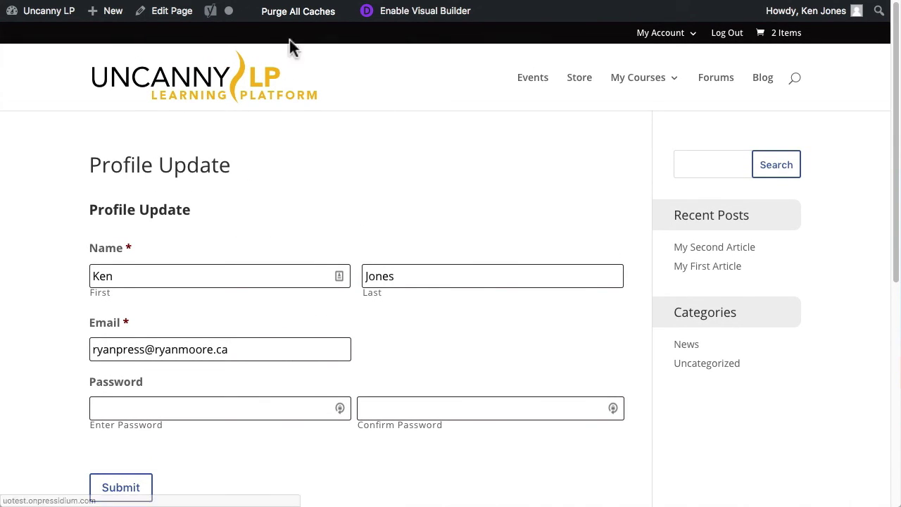
Set the title attribute to "false" in the Profile Update page's form shortcode, update the page and view it live
left_click(167, 21)
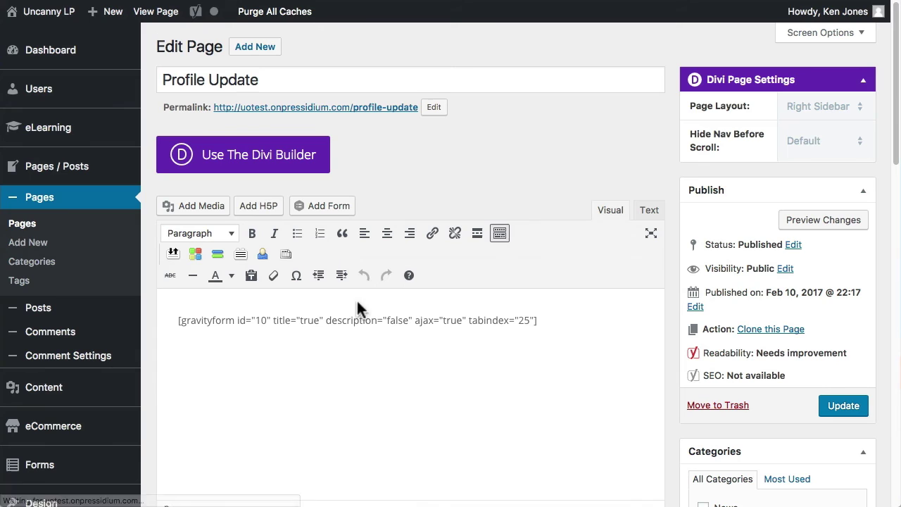
double_click(309, 320)
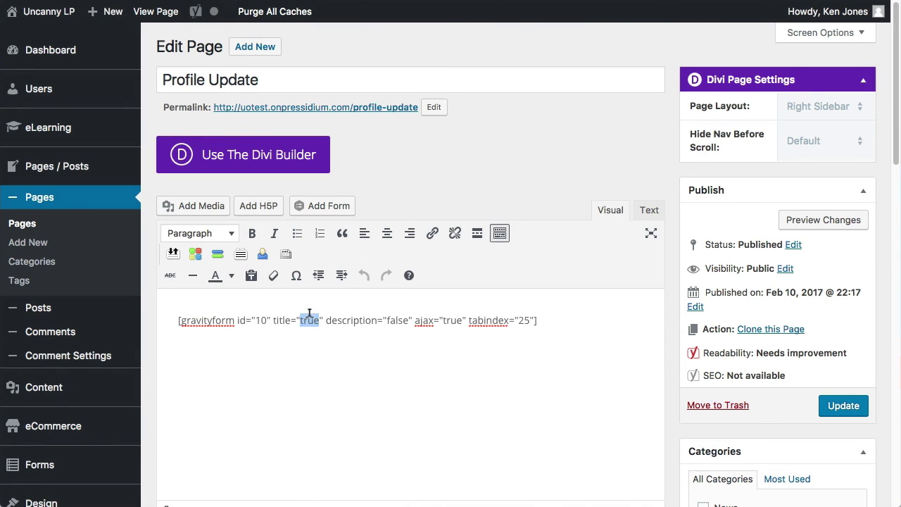
type("false")
left_click(849, 412)
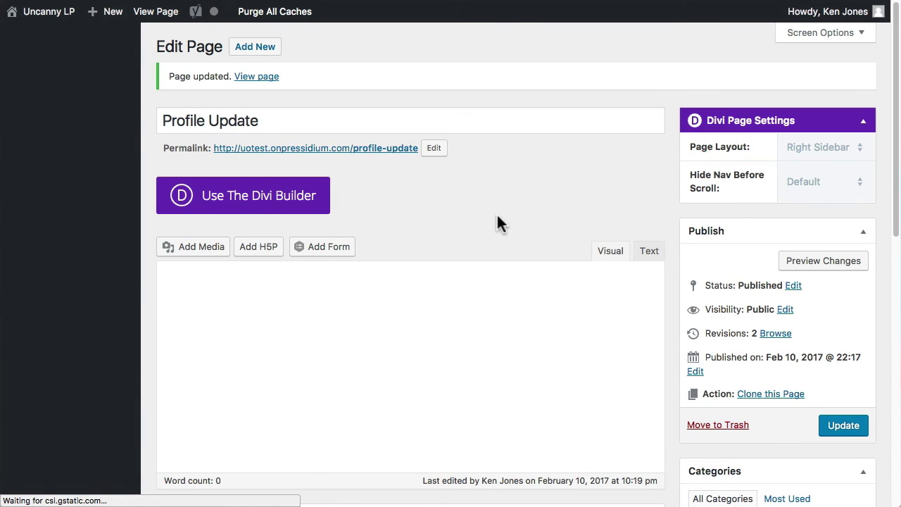
left_click(422, 147)
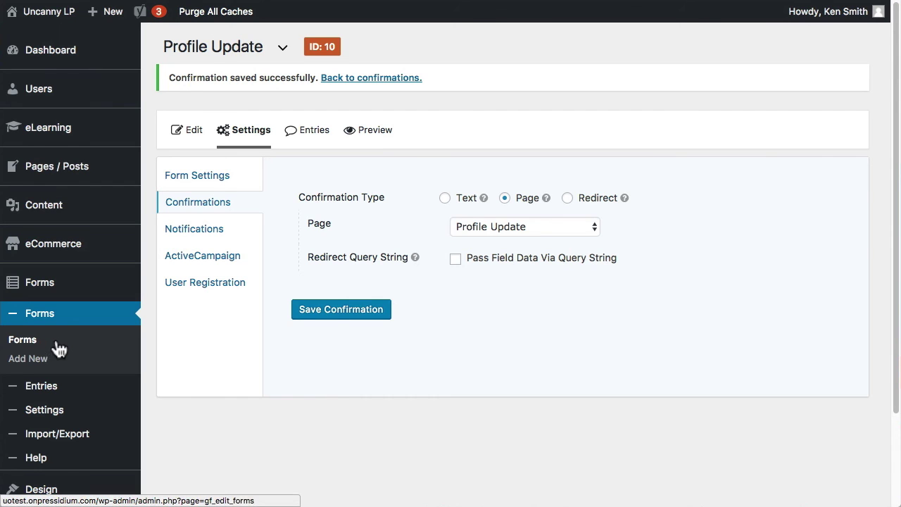
Open the site's menu management in the admin area and load the Secondary Menu for editing
scroll(60, 351, "down", 3)
mouse_move(45, 383)
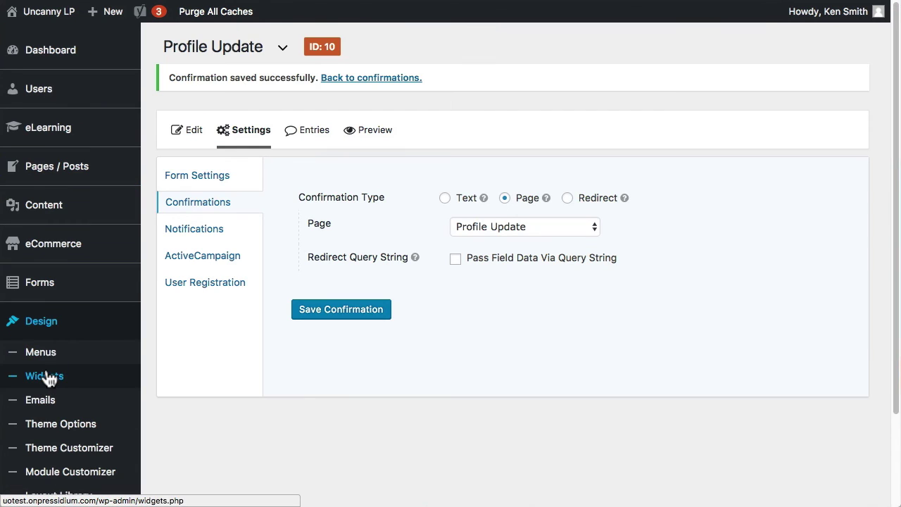
left_click(54, 366)
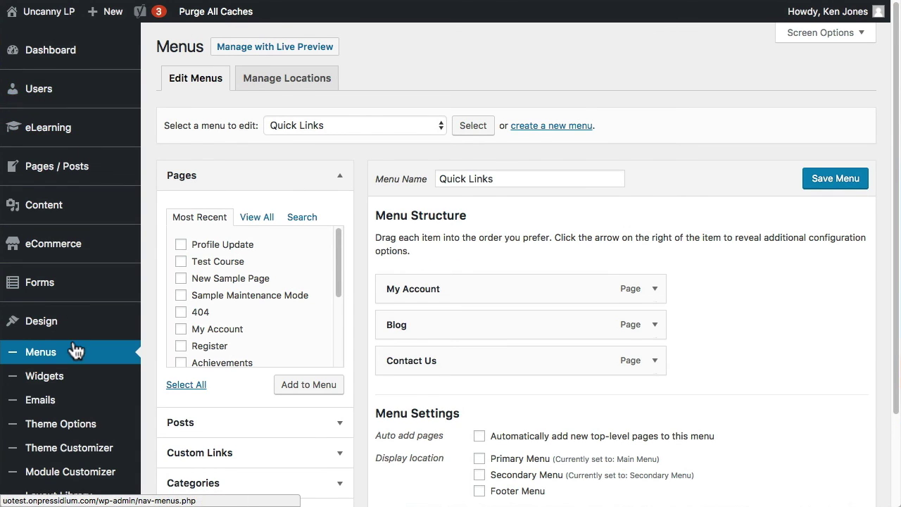
scroll(75, 351, "down", 1)
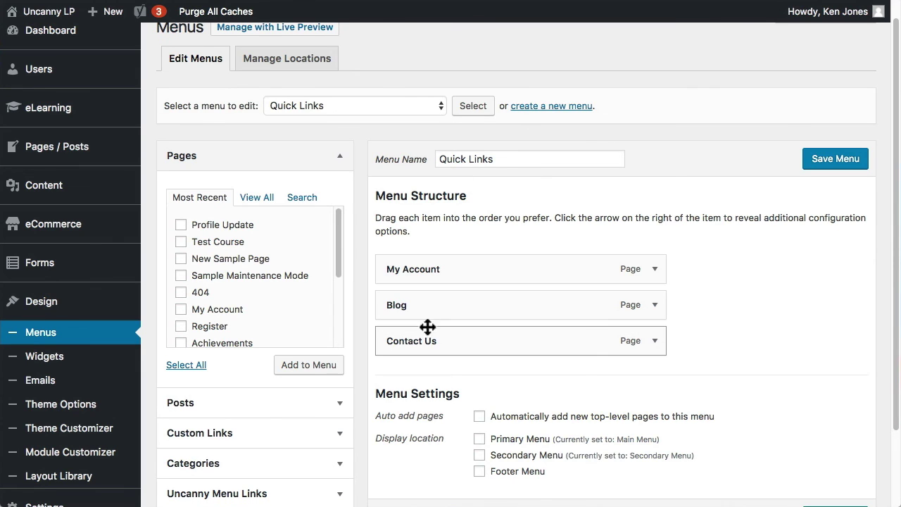
left_click(402, 104)
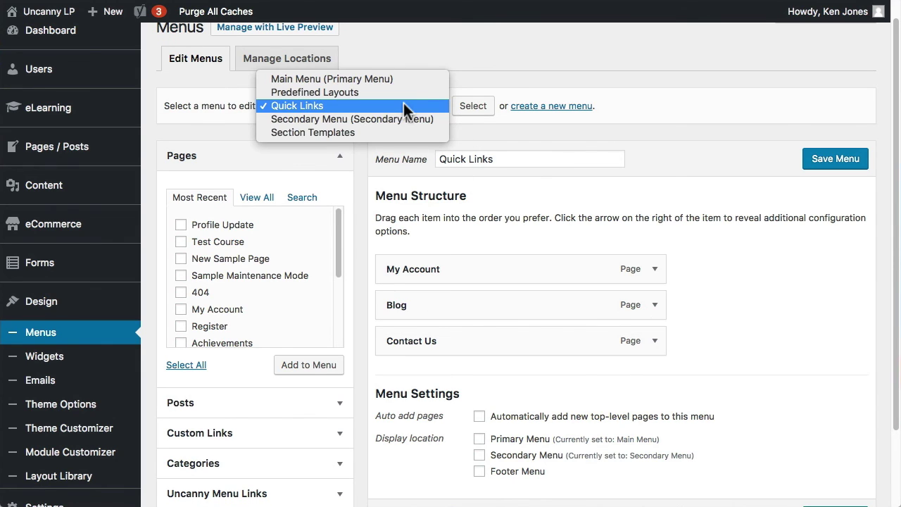
left_click(393, 118)
left_click(473, 106)
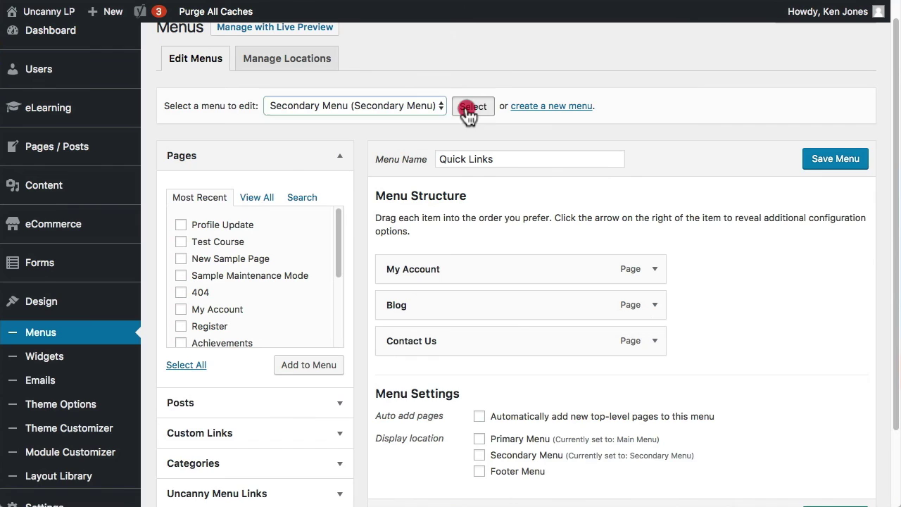
Add the Profile Update page to the Secondary Menu and place it between Account Details and Register as a top-level item
scroll(725, 327, "down", 3)
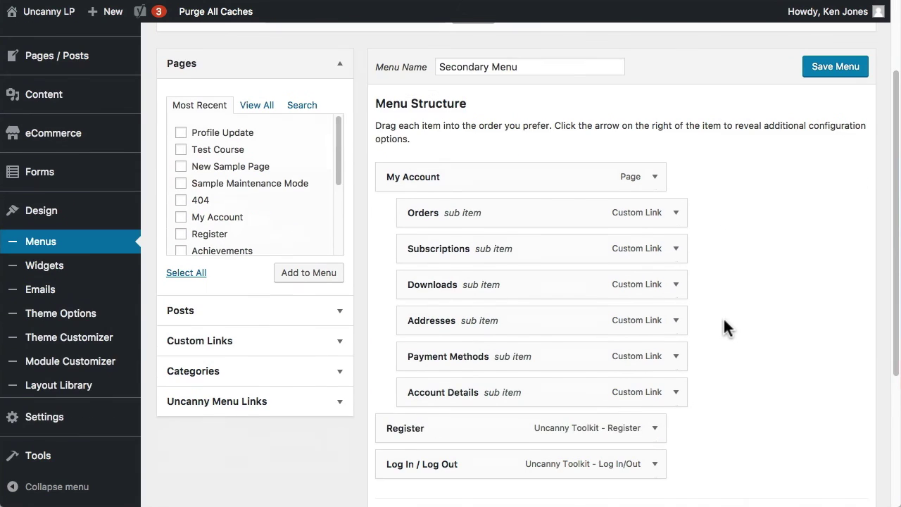
scroll(721, 313, "down", 1)
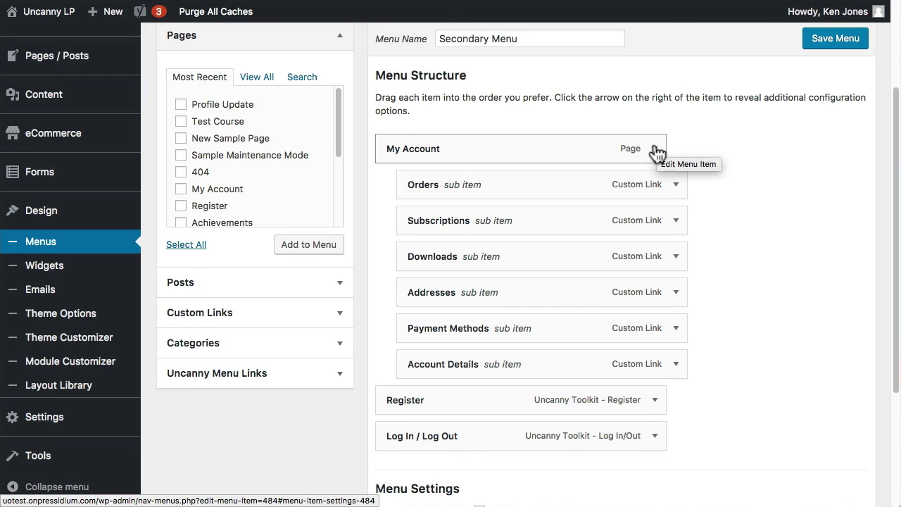
scroll(772, 251, "up", 1)
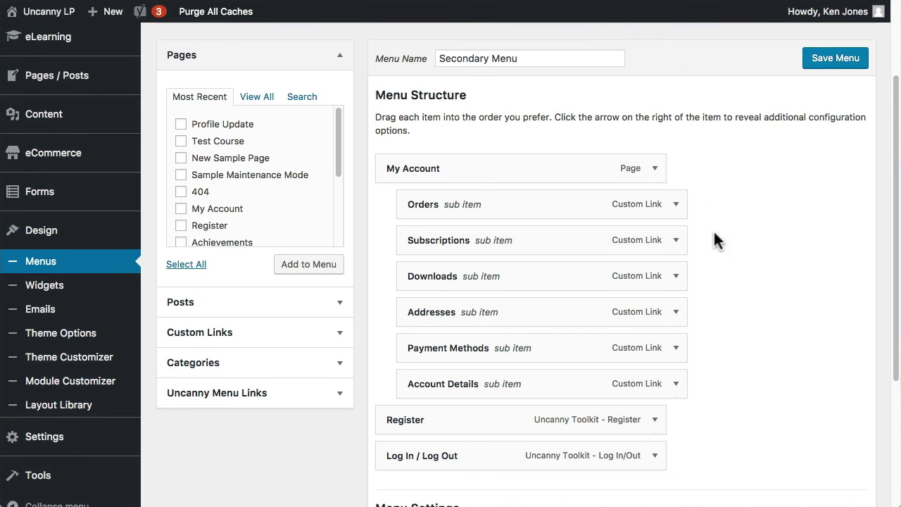
left_click(657, 173)
left_click(656, 171)
left_click(181, 124)
left_click(289, 268)
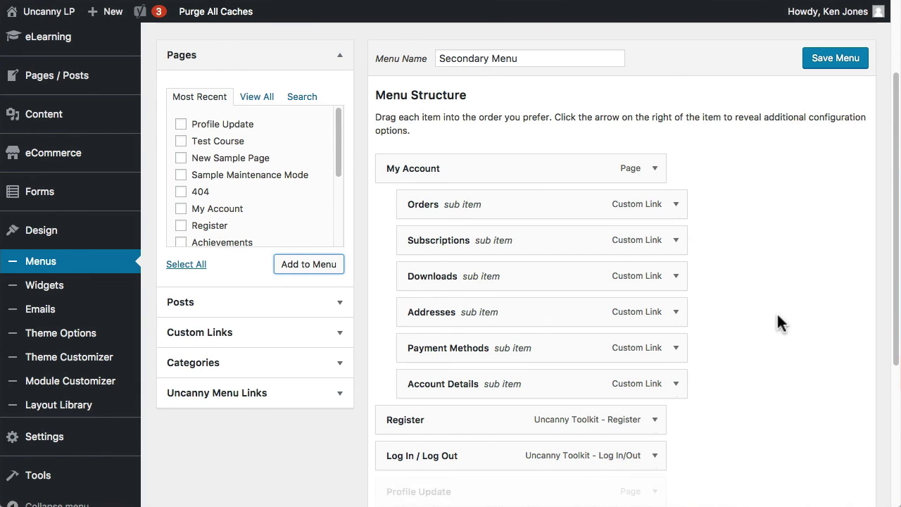
scroll(758, 336, "down", 3)
left_click_drag(507, 410, 467, 338)
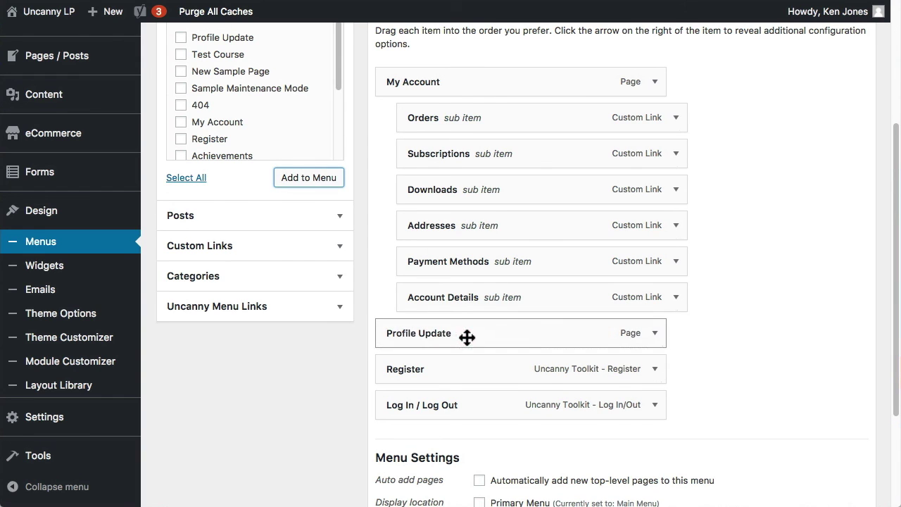
Set the Profile Update menu item's display mode to Logged In Users and save the menu
left_click(656, 335)
left_click(415, 415)
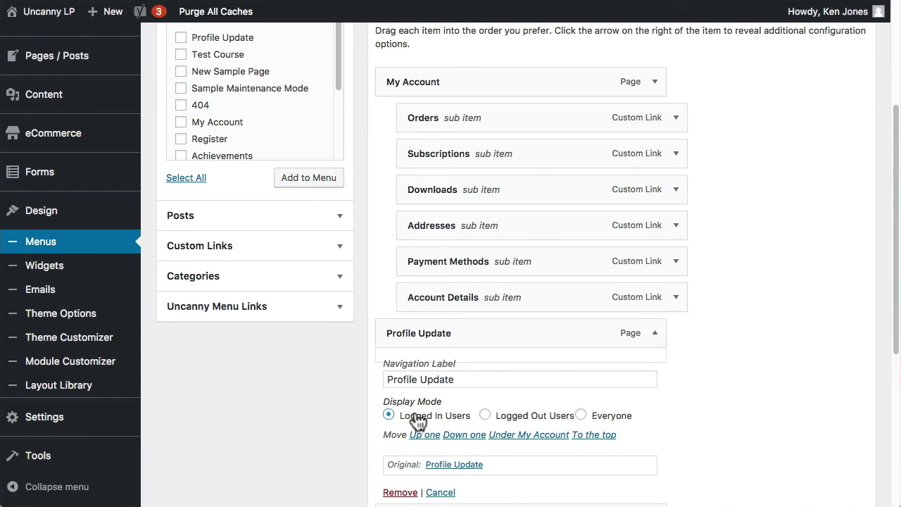
scroll(847, 360, "down", 5)
left_click(843, 429)
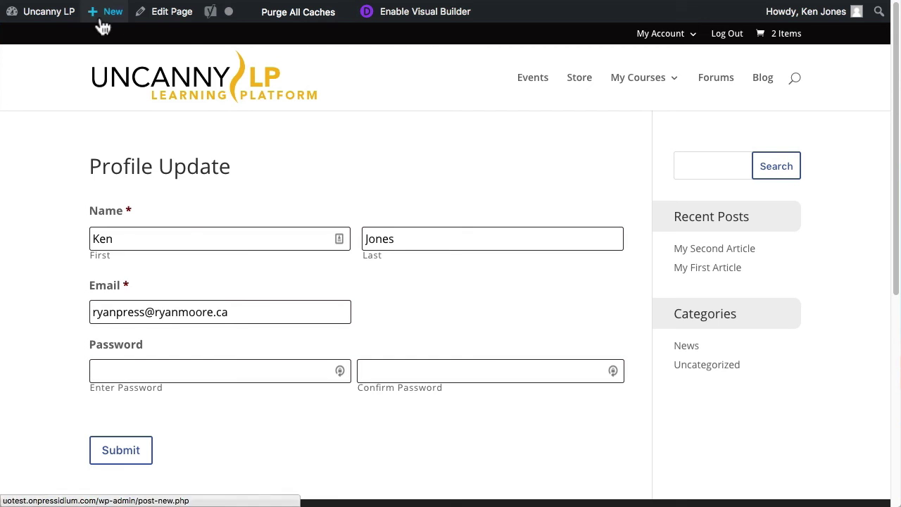
Open the site's home page and follow the Profile Update menu link to check the form
left_click(50, 11)
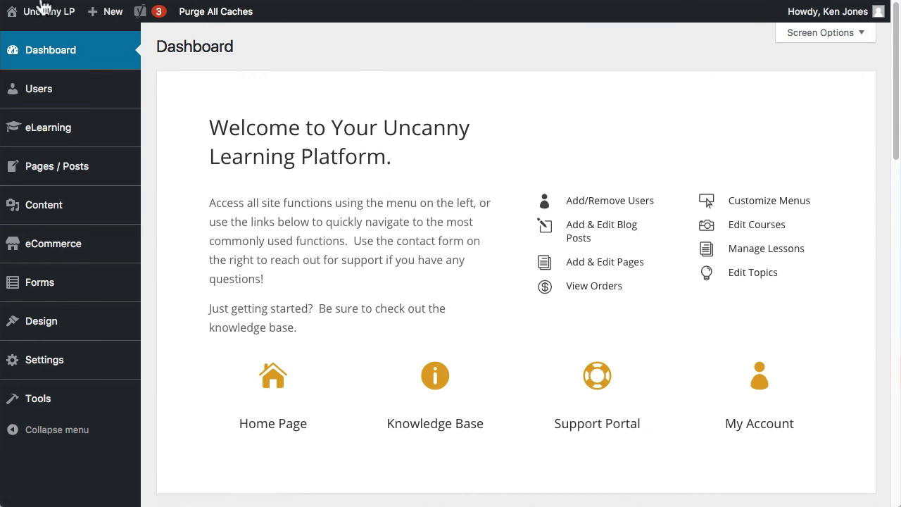
left_click(57, 15)
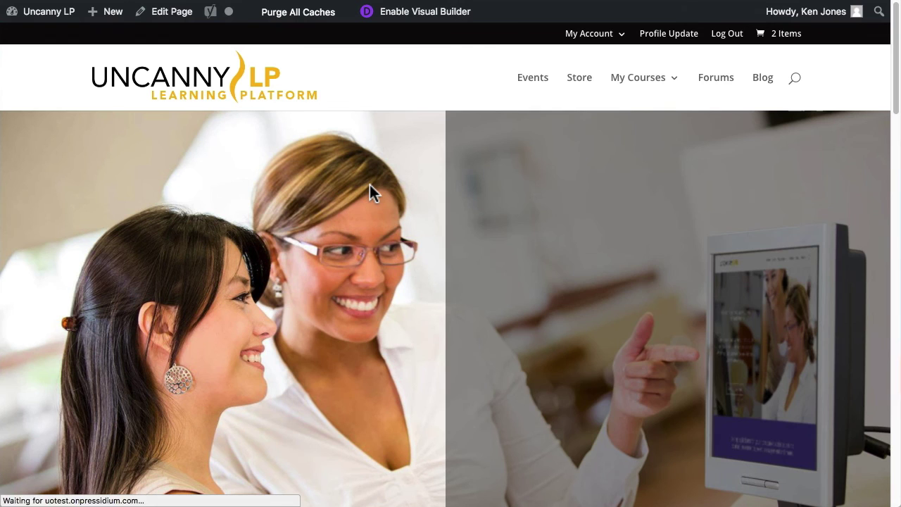
left_click(686, 39)
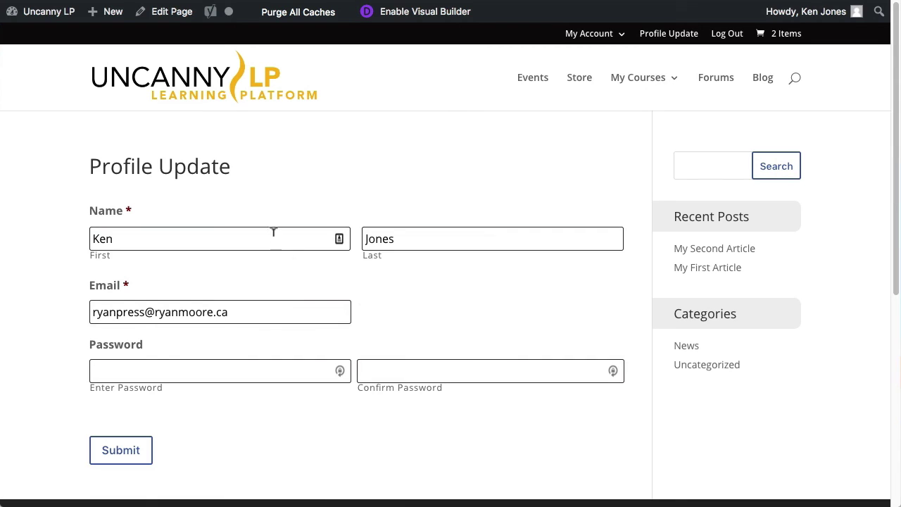
left_click(273, 231)
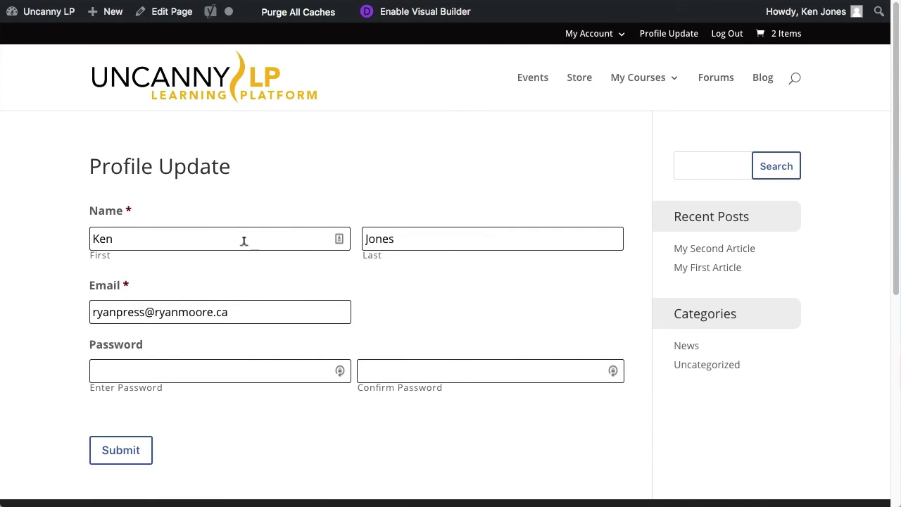